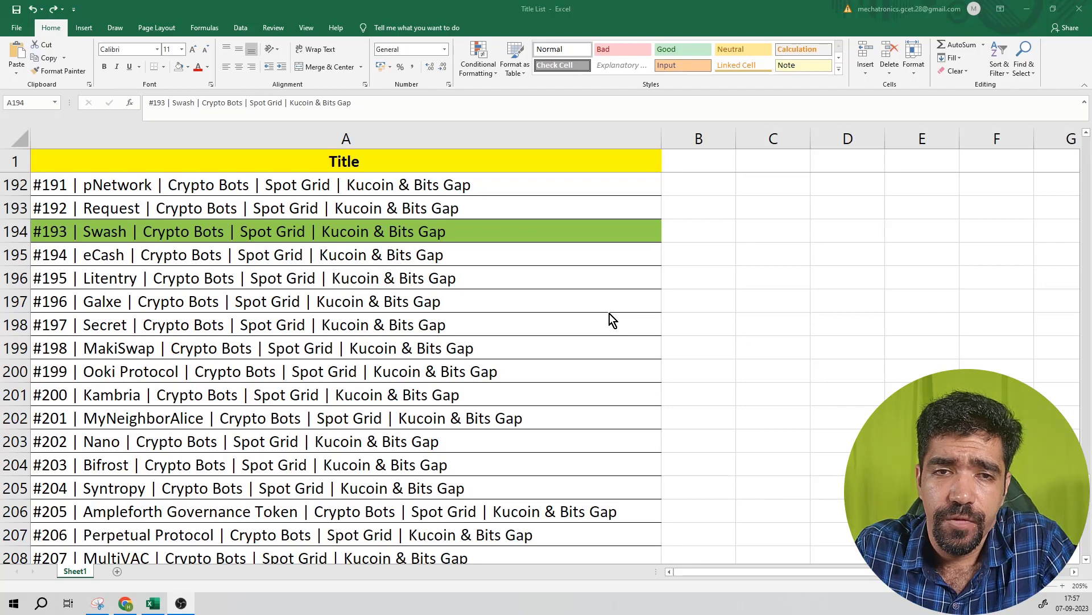
# - Search 'swash', open its CoinMarketCap page and switch the chart to market cap
pyautogui.click(1027, 10)
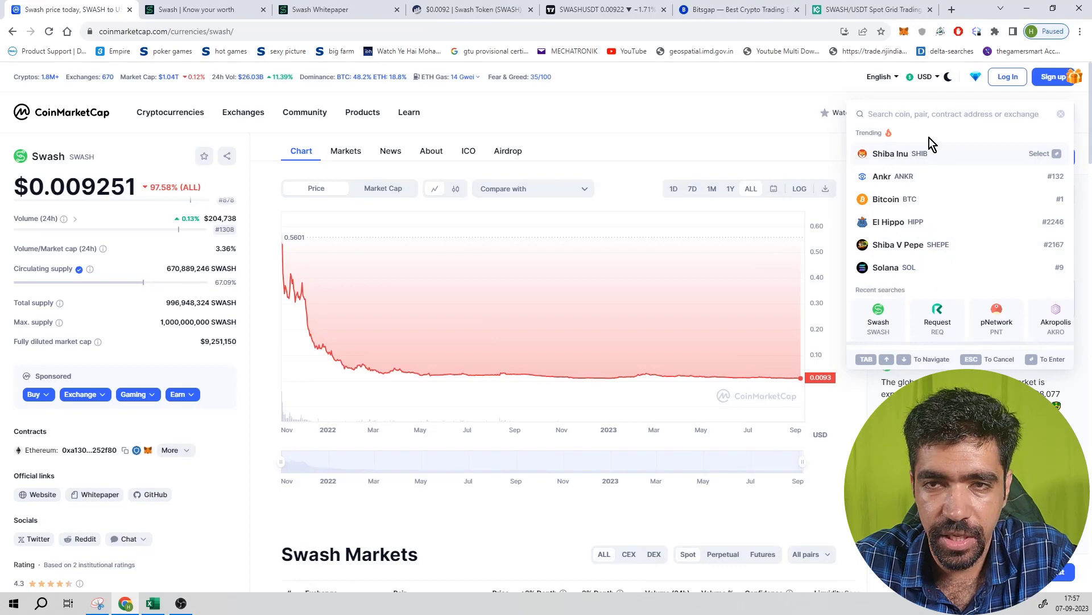
pyautogui.write('swash')
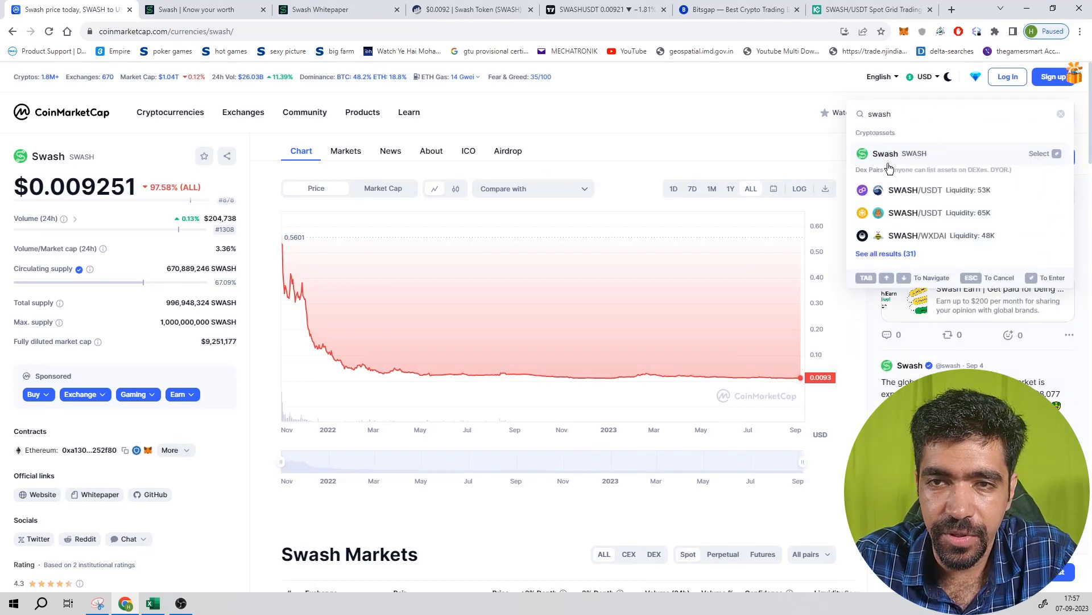
pyautogui.click(889, 159)
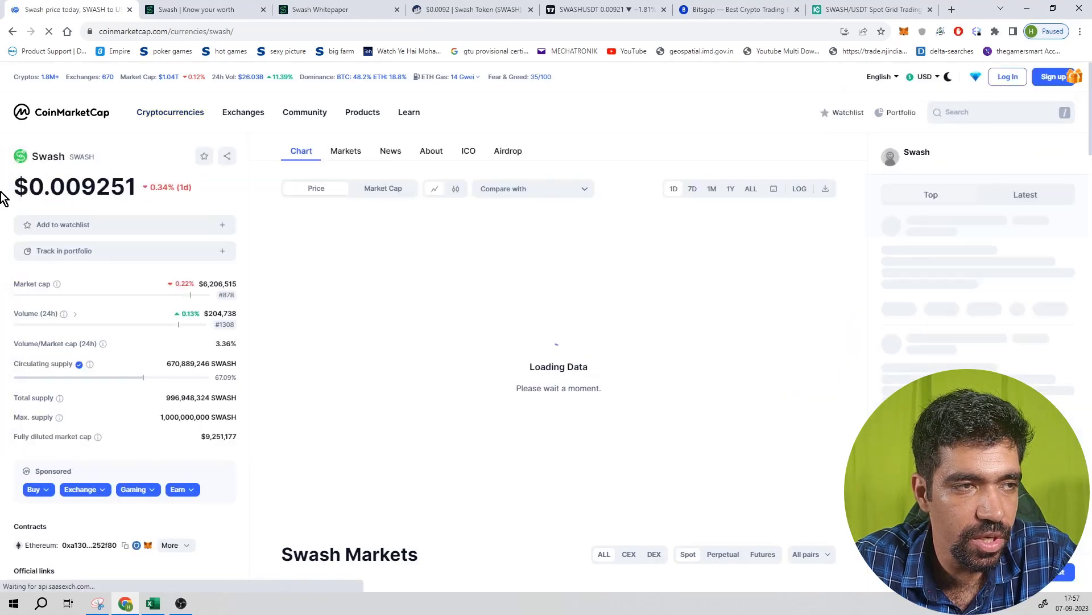
pyautogui.moveTo(28, 190); pyautogui.dragTo(91, 188)
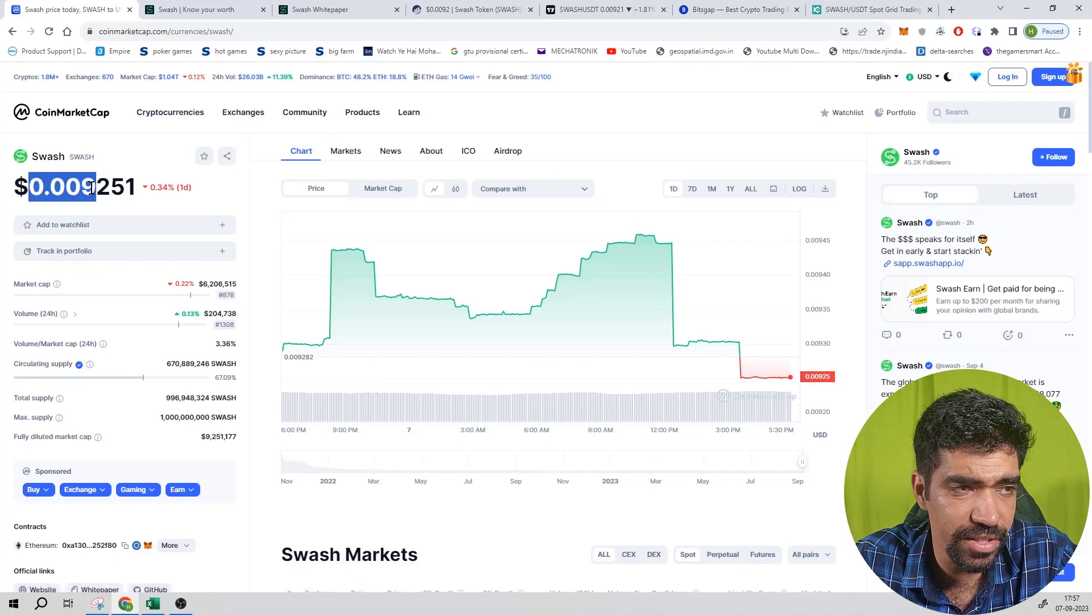
pyautogui.click(400, 193)
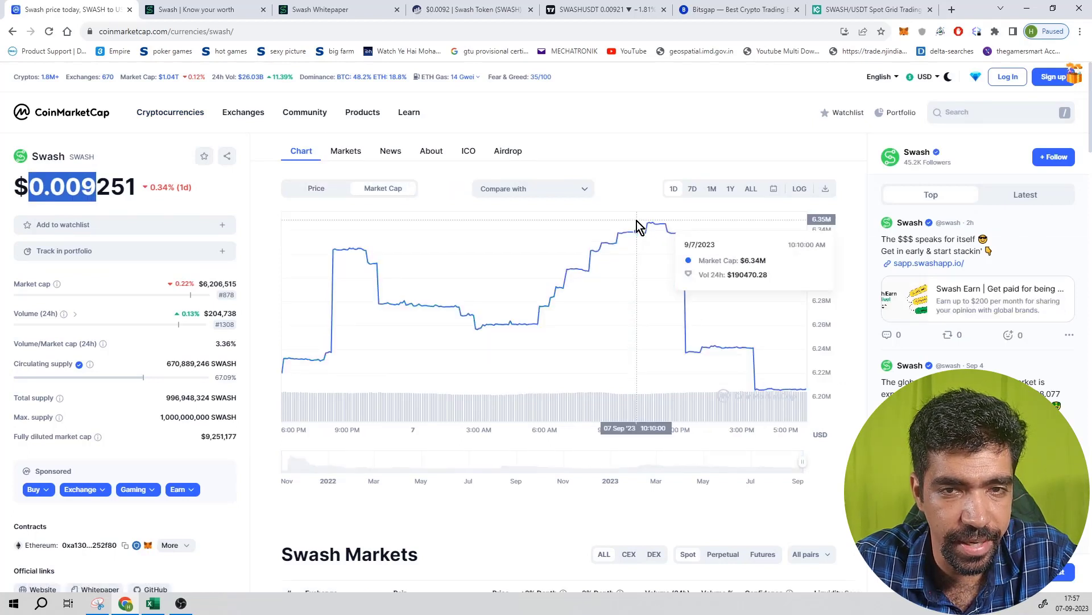
# - Show Swash's markets and highlight the circulating and 1,000,000,000 max supply figures
pyautogui.click(359, 151)
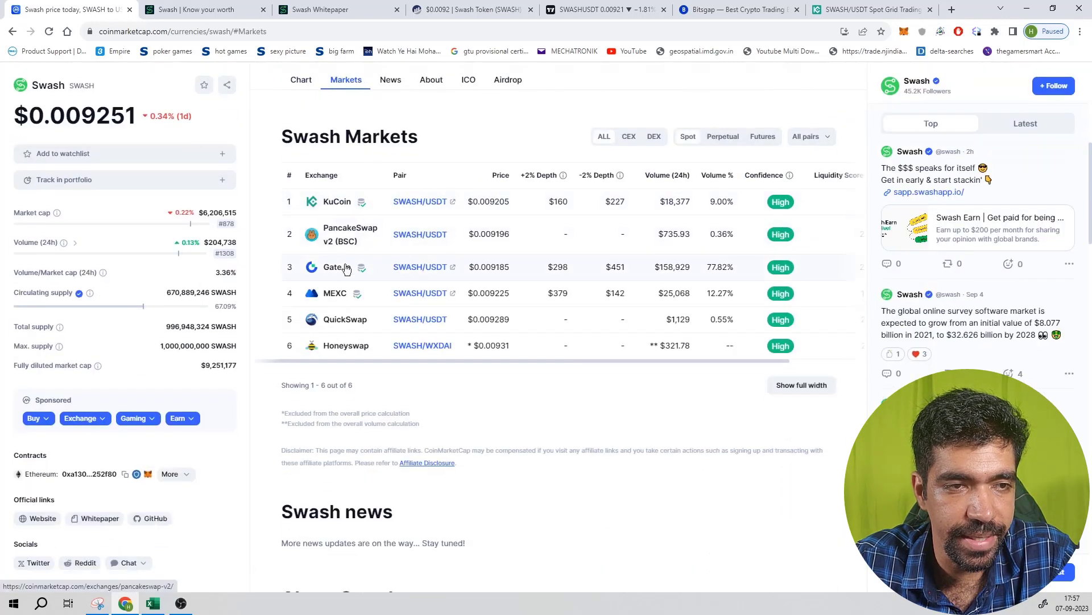
pyautogui.scroll(5, 241, 223)
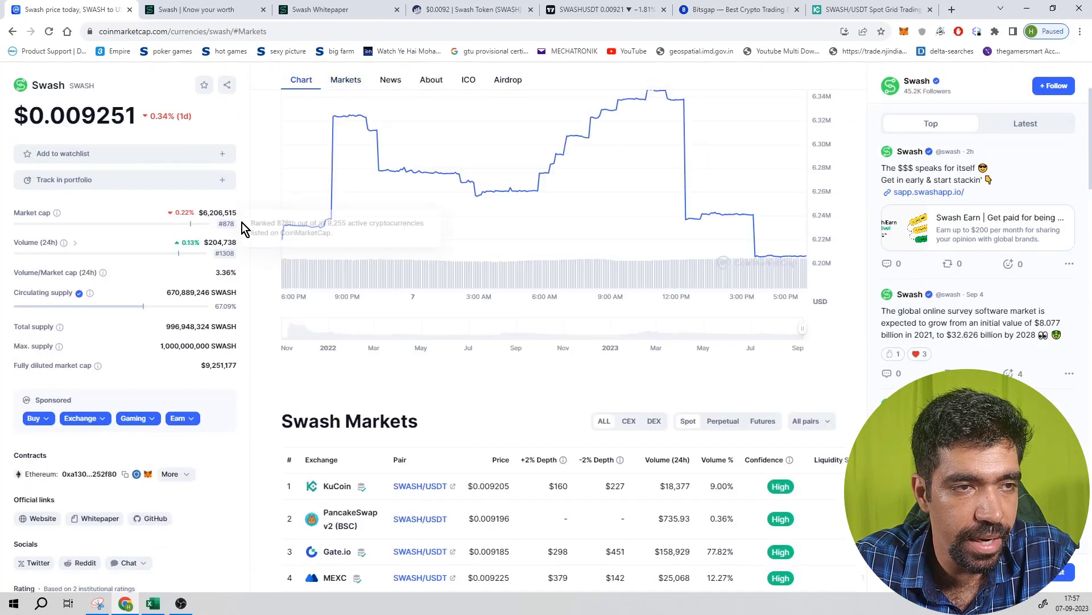
pyautogui.moveTo(258, 215)
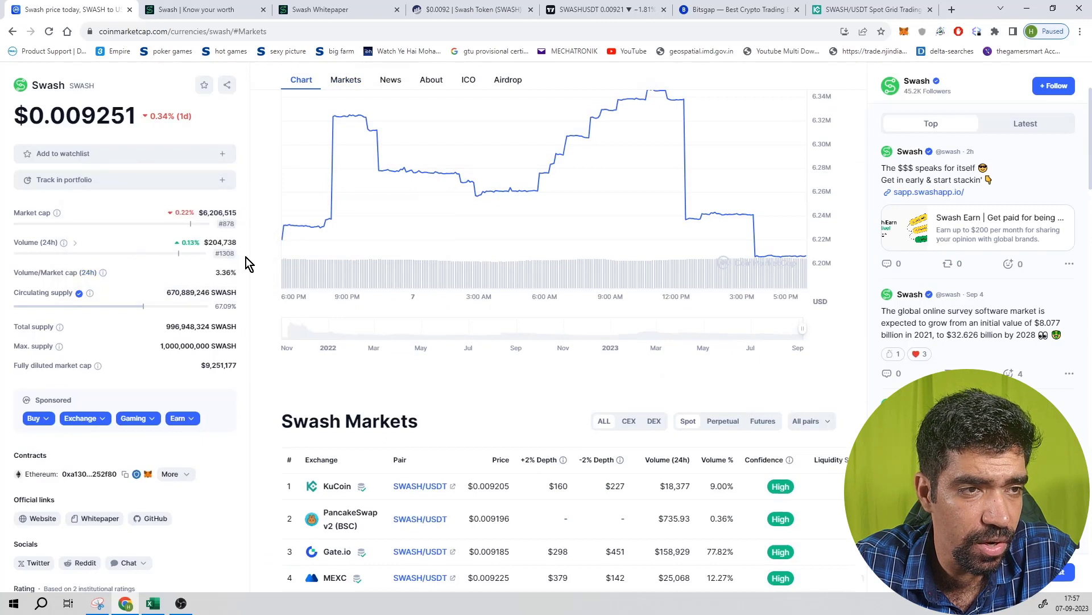
pyautogui.click(44, 242)
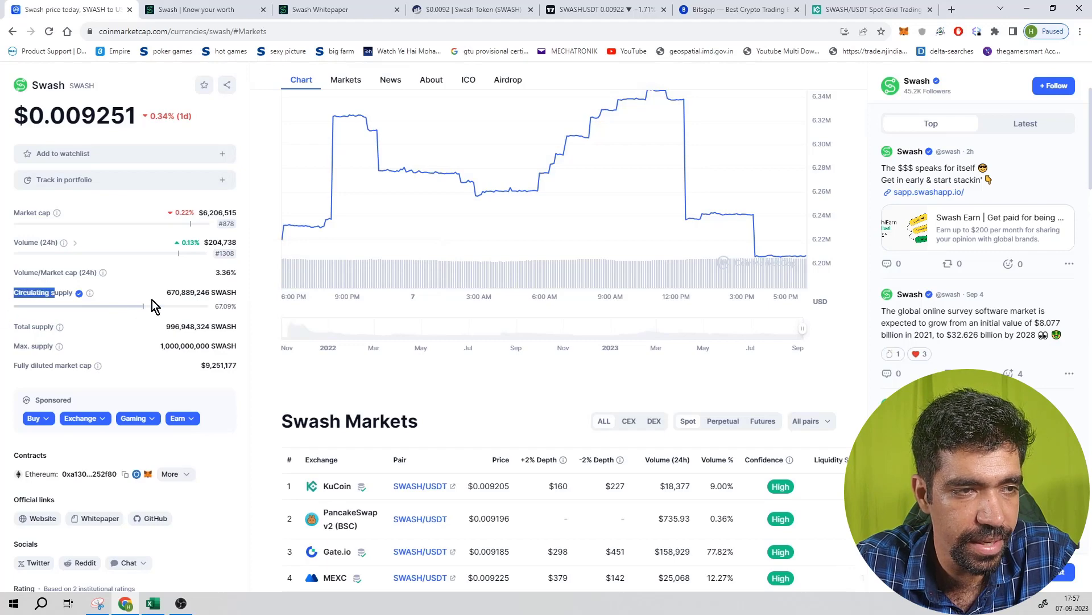
pyautogui.moveTo(166, 292); pyautogui.dragTo(203, 295)
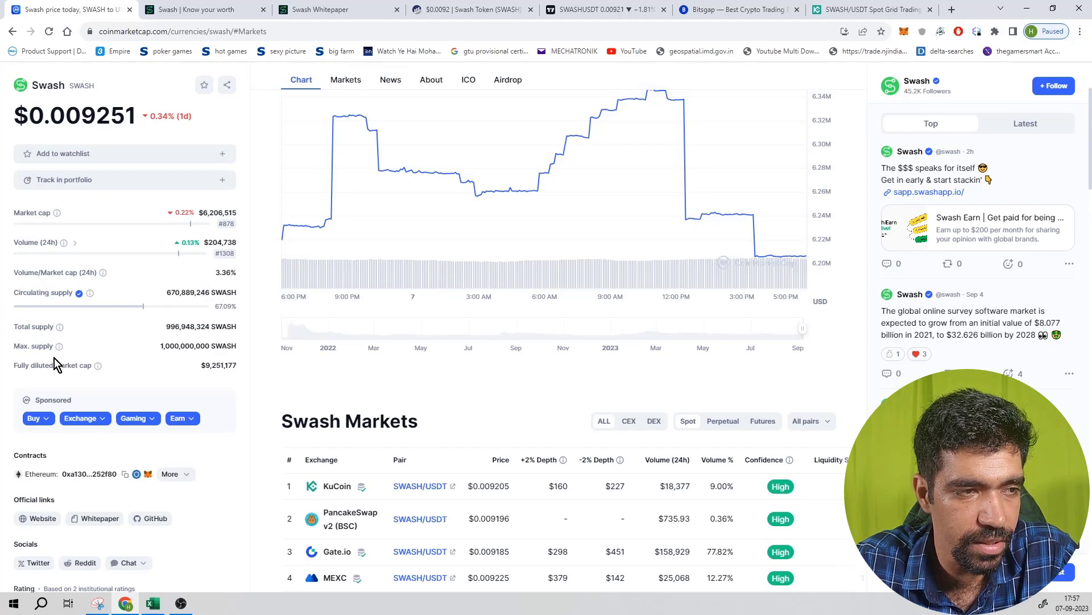
pyautogui.moveTo(160, 345); pyautogui.dragTo(207, 342)
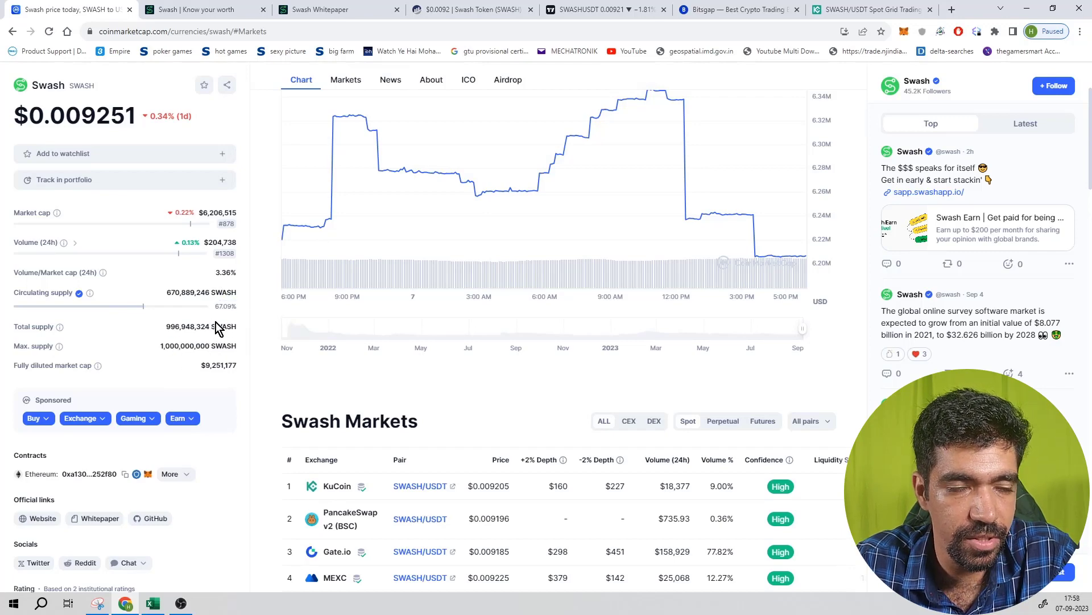
pyautogui.scroll(-3, 227, 385)
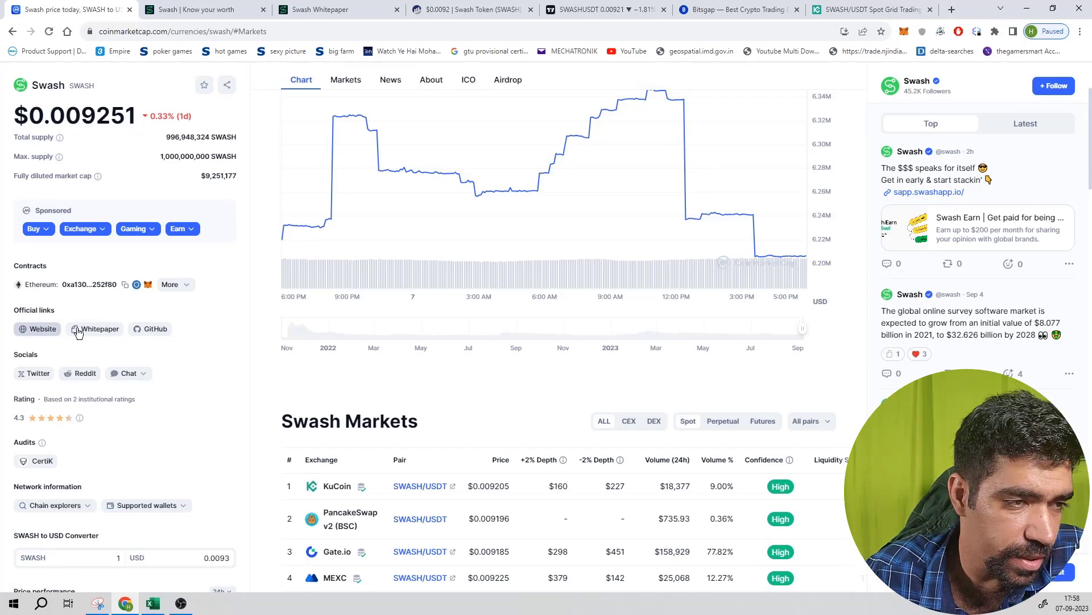
# - Open the Etherscan Swash Token page and show its top holders
pyautogui.click(191, 8)
pyautogui.click(444, 10)
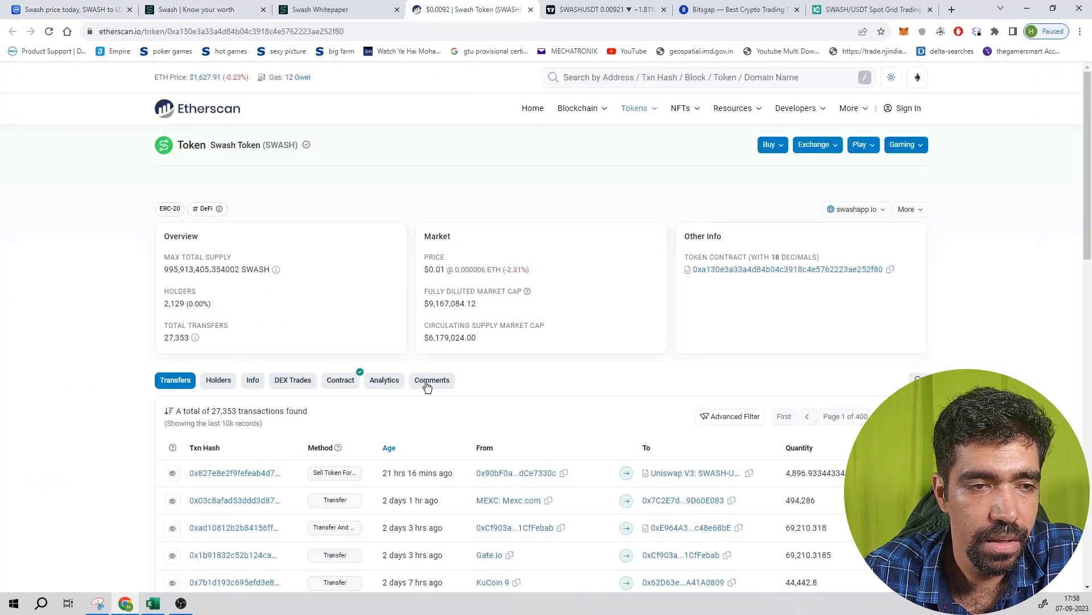
pyautogui.scroll(-2, 211, 345)
pyautogui.click(219, 286)
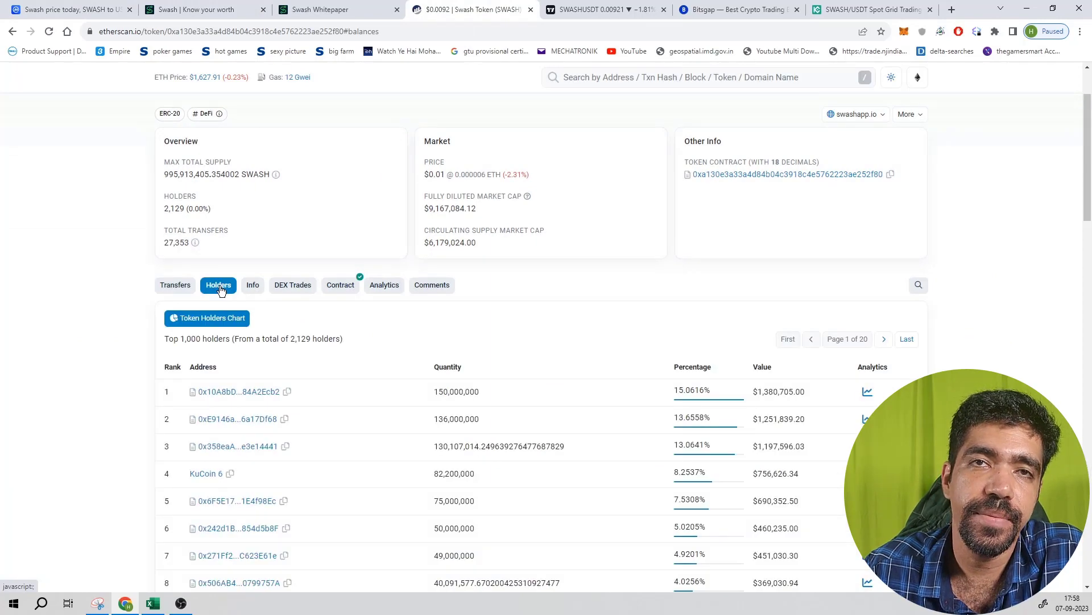
# - Review the 2,129-holder list, highlighting the second holder's percentage share
pyautogui.scroll(2, 222, 291)
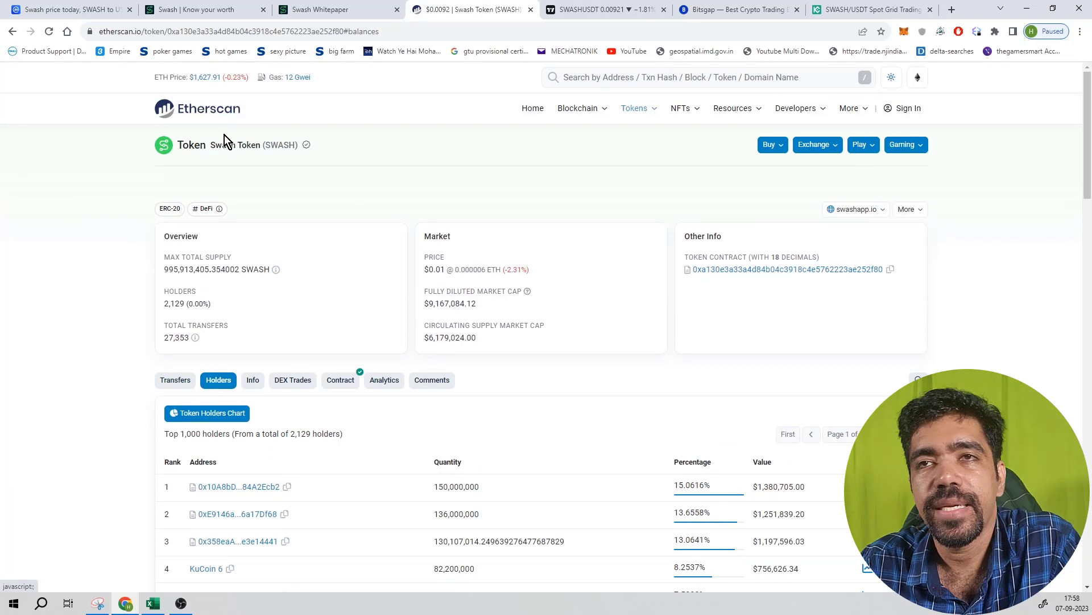
pyautogui.scroll(-2, 203, 222)
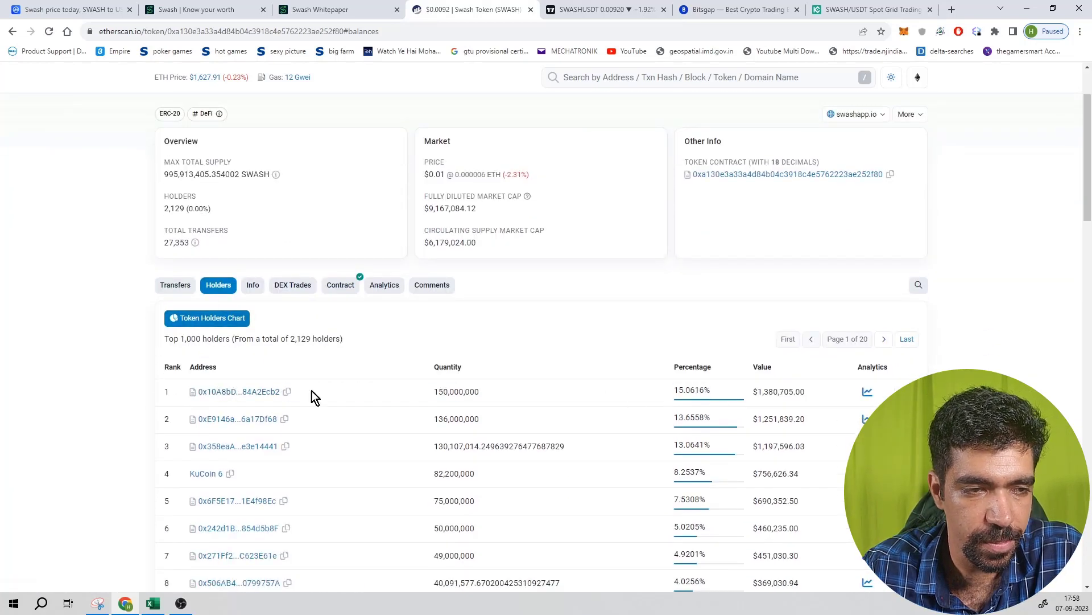
pyautogui.moveTo(674, 418); pyautogui.dragTo(707, 411)
pyautogui.scroll(-3, 711, 397)
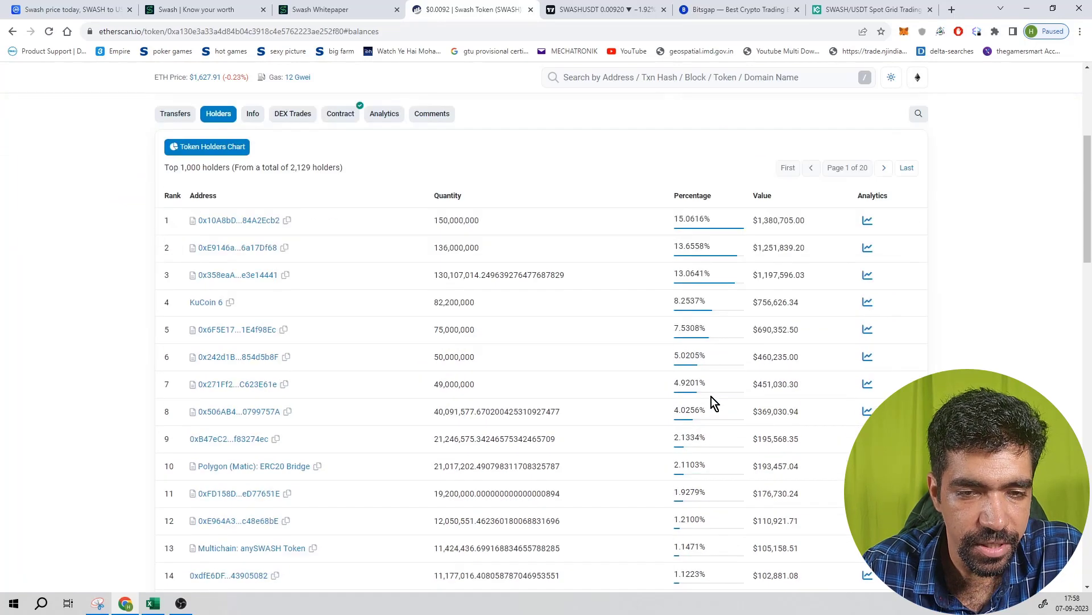
pyautogui.scroll(5, 698, 500)
pyautogui.scroll(-4, 561, 214)
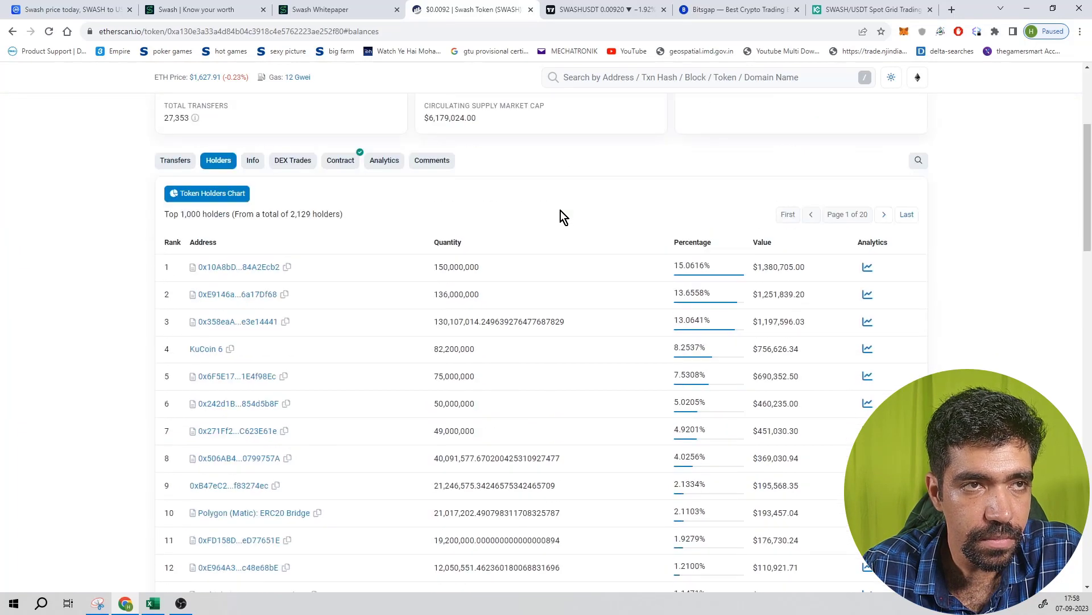
pyautogui.scroll(4, 561, 214)
pyautogui.click(191, 9)
# - Move between the CoinMarketCap, whitepaper and Swash website tabs, ending on the website
pyautogui.scroll(-6, 180, 309)
pyautogui.scroll(6, 111, 287)
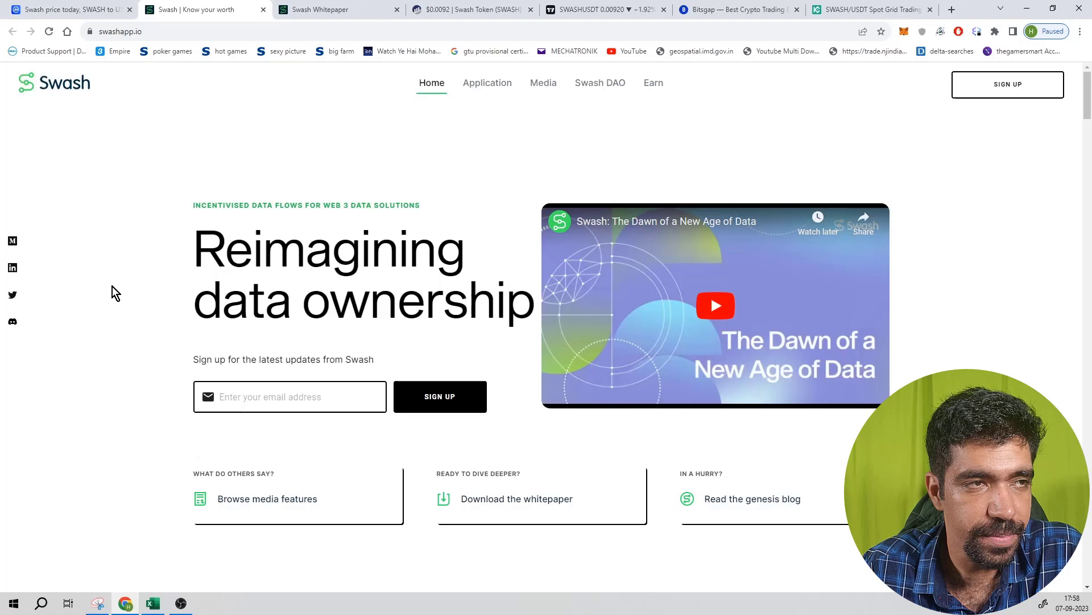
pyautogui.click(71, 9)
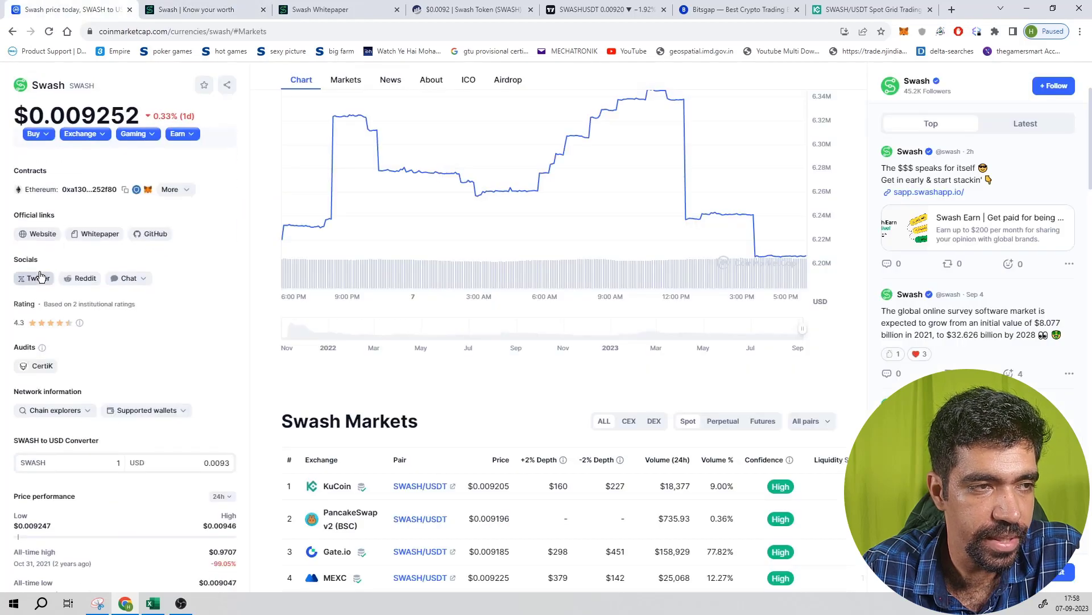
pyautogui.click(321, 9)
pyautogui.click(228, 9)
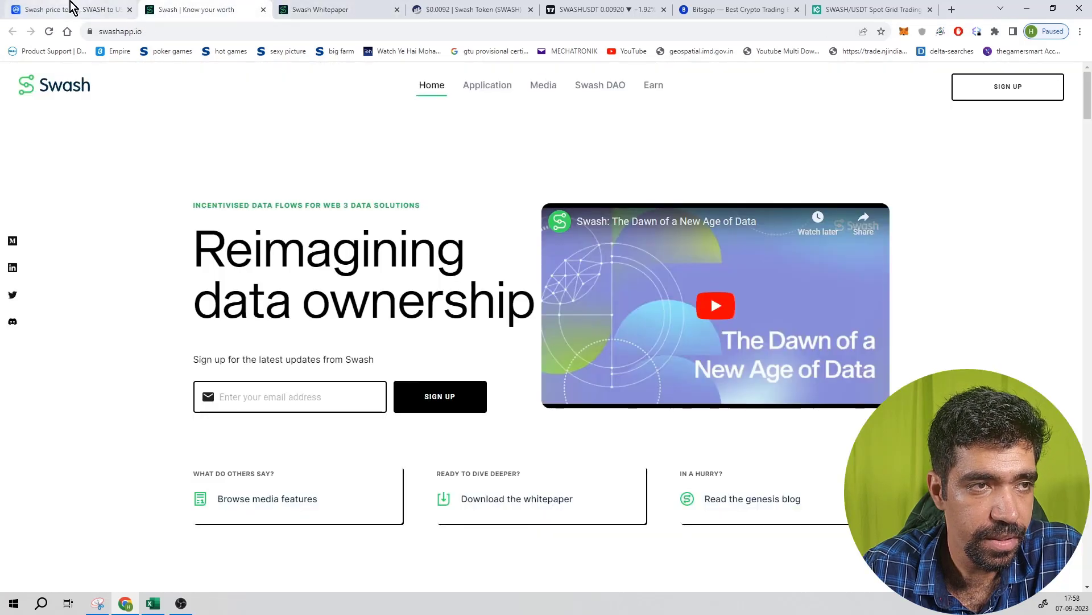
pyautogui.click(317, 8)
pyautogui.click(245, 8)
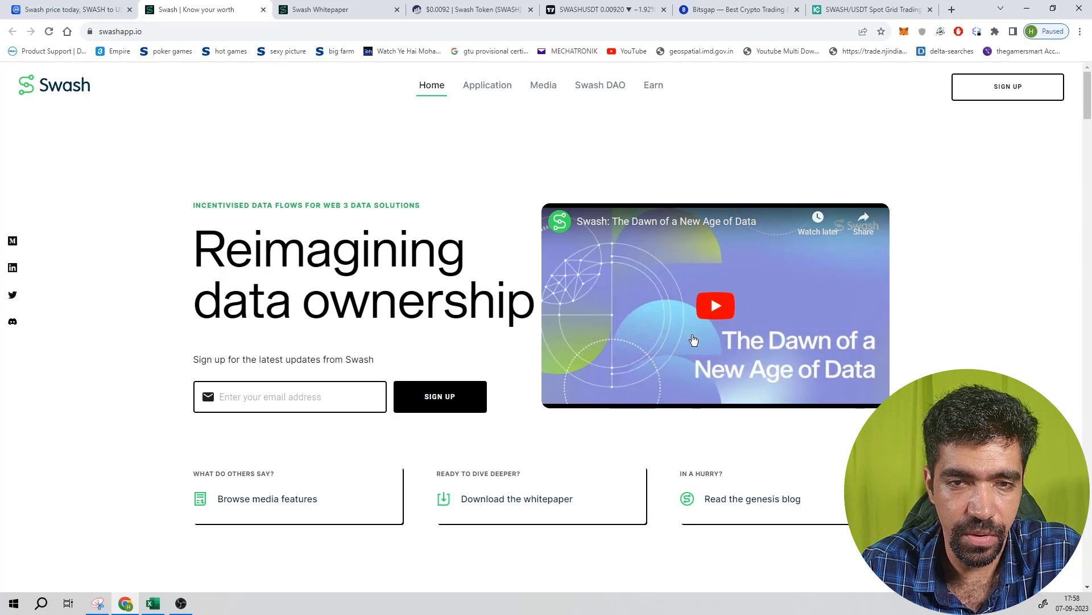
# - Scroll the Swash home page through the Listed on exchanges and Featured Media sections
pyautogui.scroll(-3, 694, 339)
pyautogui.scroll(3, 695, 329)
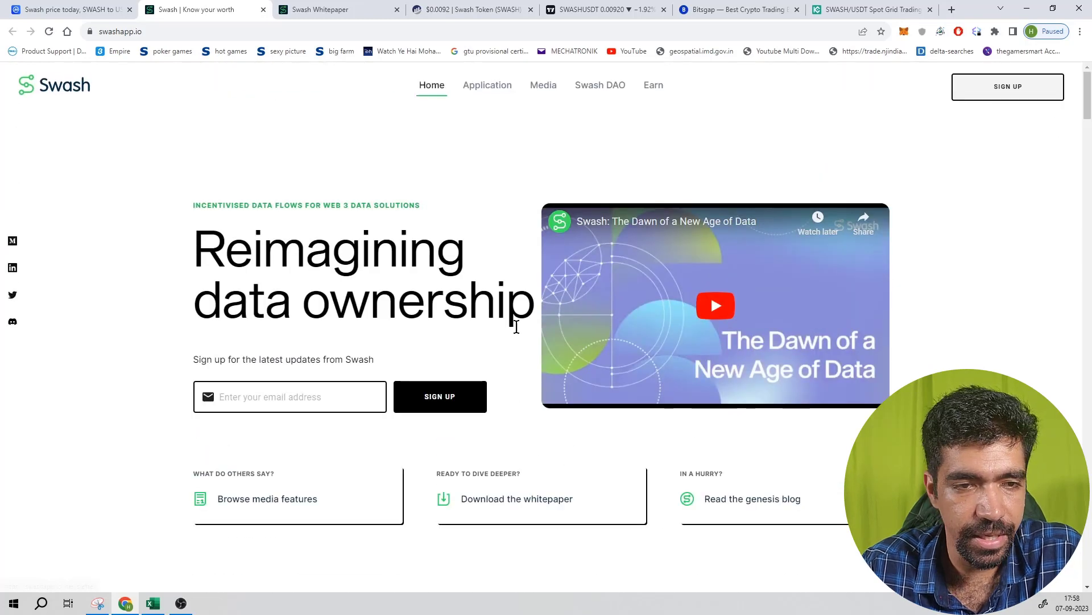
pyautogui.scroll(-3, 398, 328)
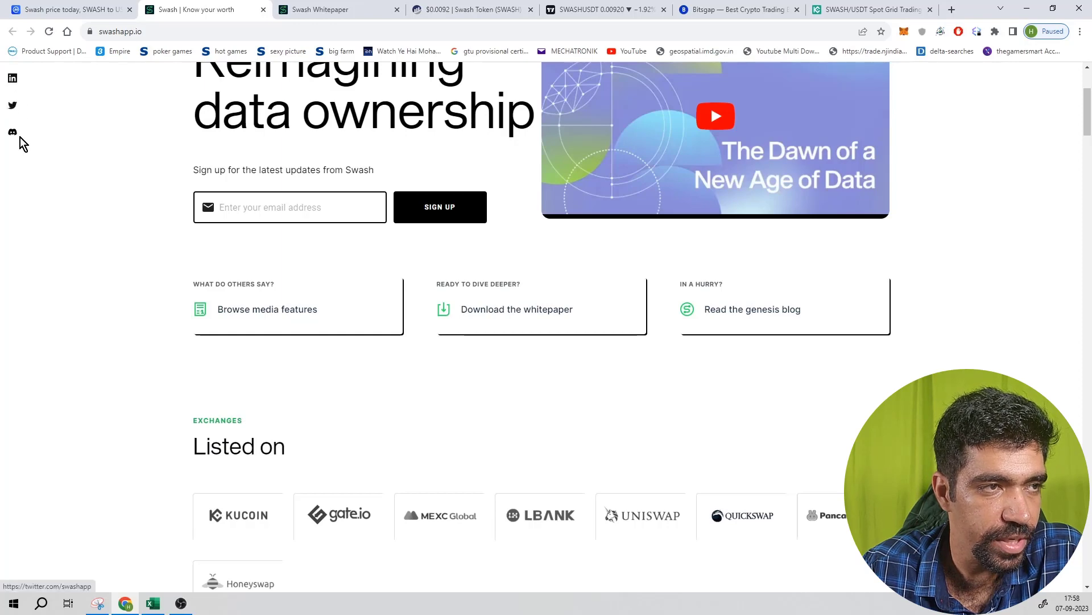
pyautogui.scroll(3, 90, 258)
pyautogui.scroll(-8, 398, 430)
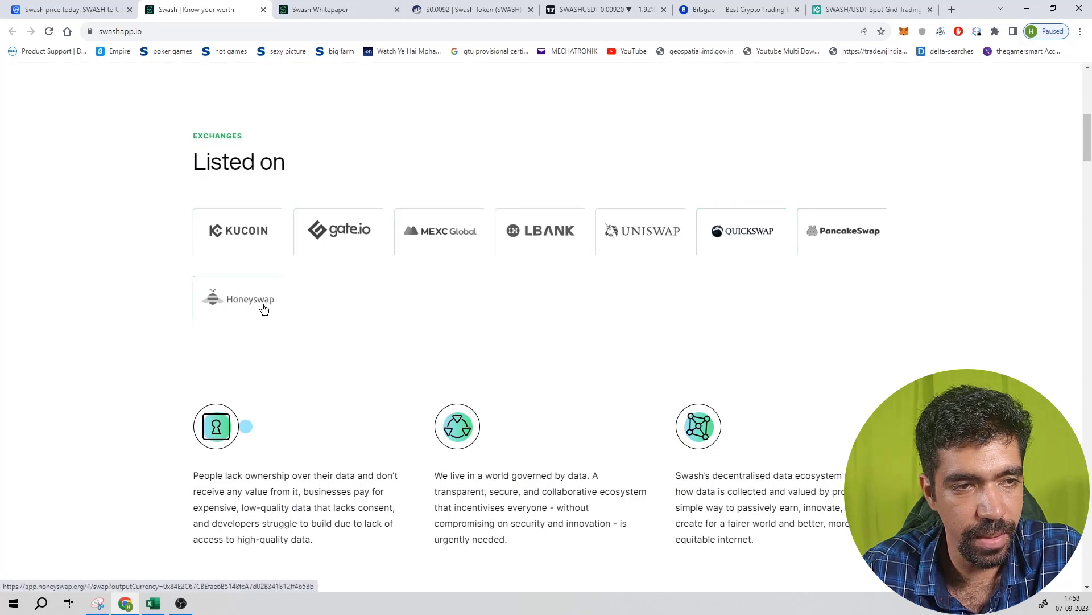
pyautogui.scroll(-15, 412, 368)
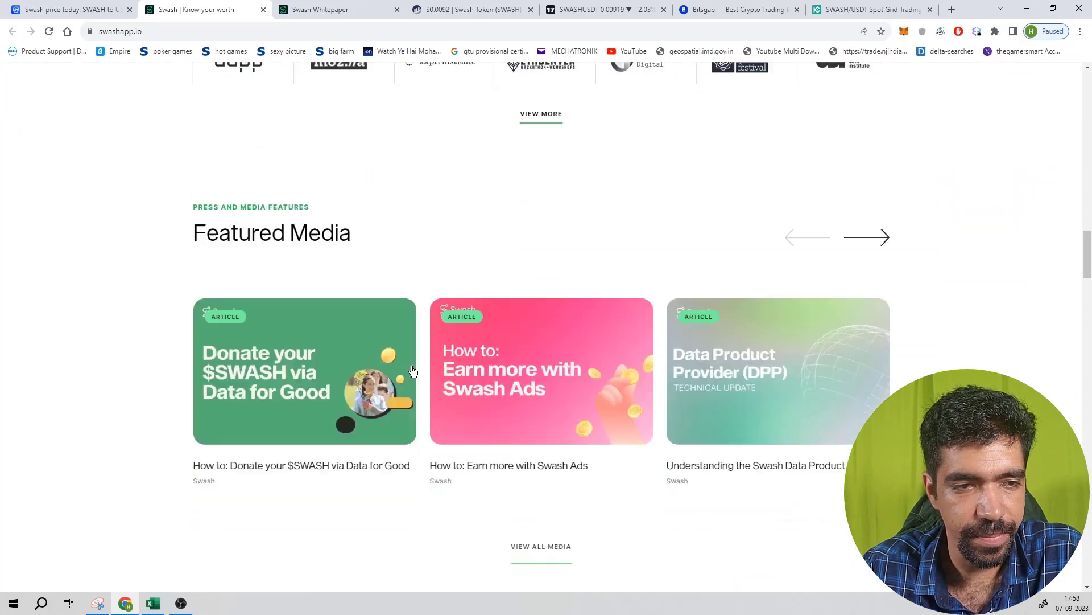
pyautogui.scroll(3, 412, 361)
# - Bring up the whitepaper and highlight its title and the 'UPDATE: August 2023' heading
pyautogui.hotkey('ctrl', 'Tab')
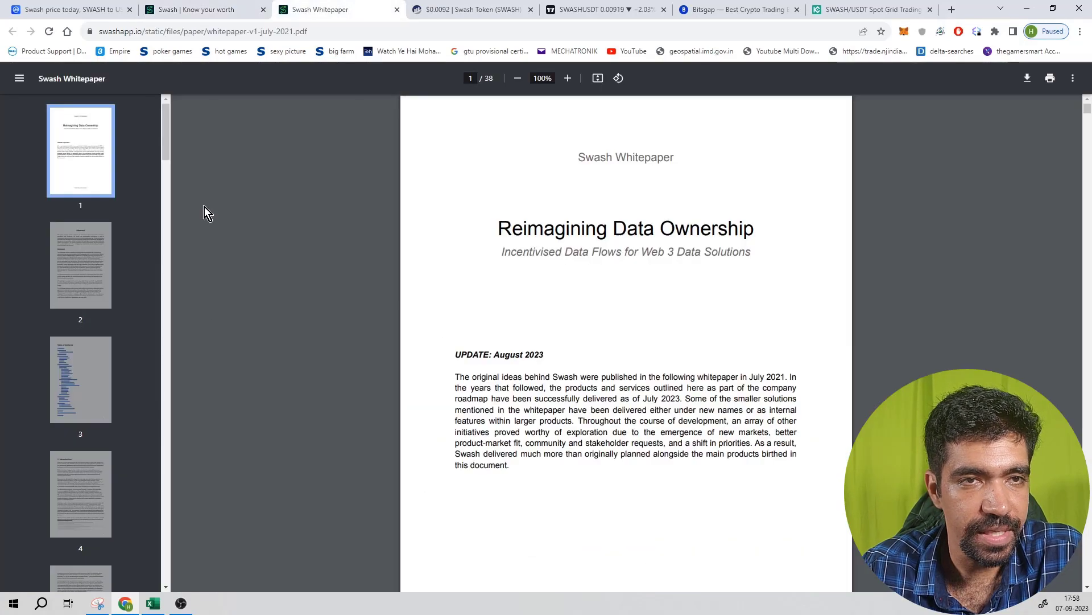
pyautogui.moveTo(495, 230); pyautogui.dragTo(752, 231)
pyautogui.click(720, 288)
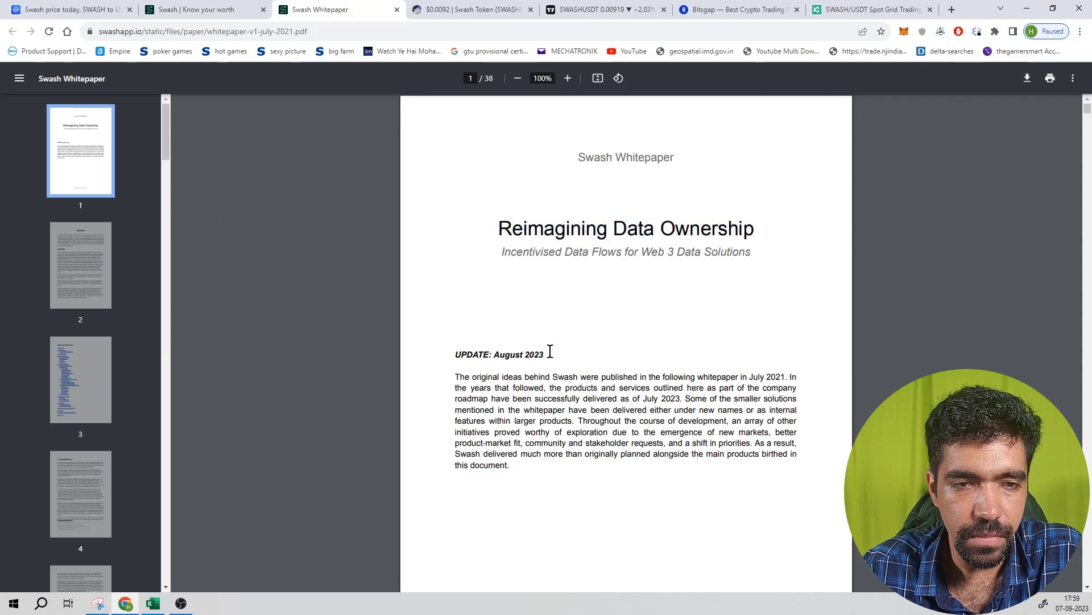
pyautogui.moveTo(494, 350); pyautogui.dragTo(457, 351)
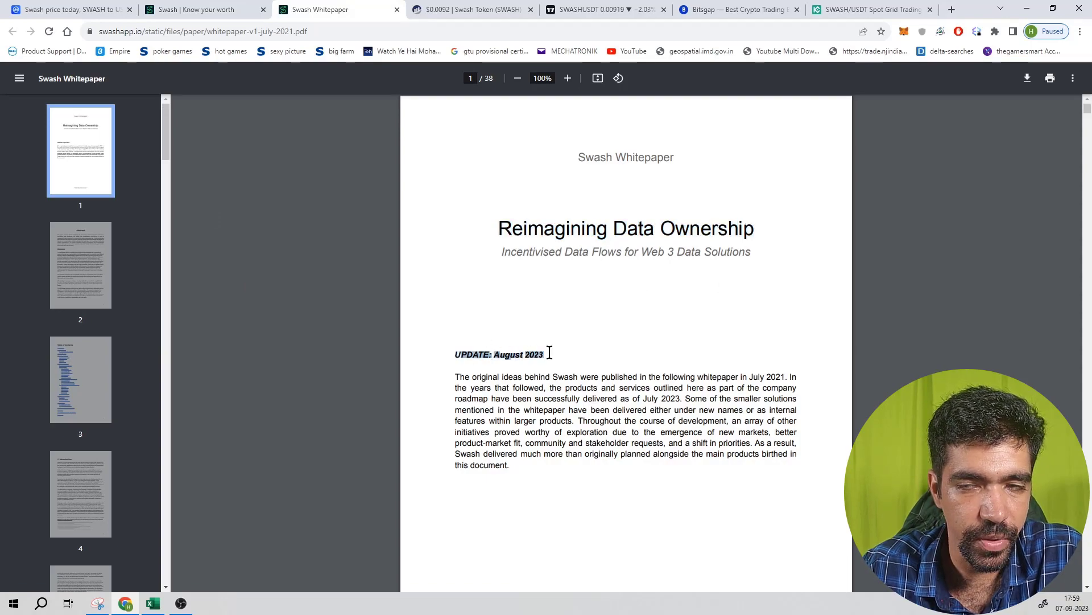
# - Scroll through the whitepaper's table of contents and early chapters
pyautogui.scroll(-15, 617, 354)
pyautogui.scroll(5, 642, 349)
pyautogui.scroll(-9, 641, 346)
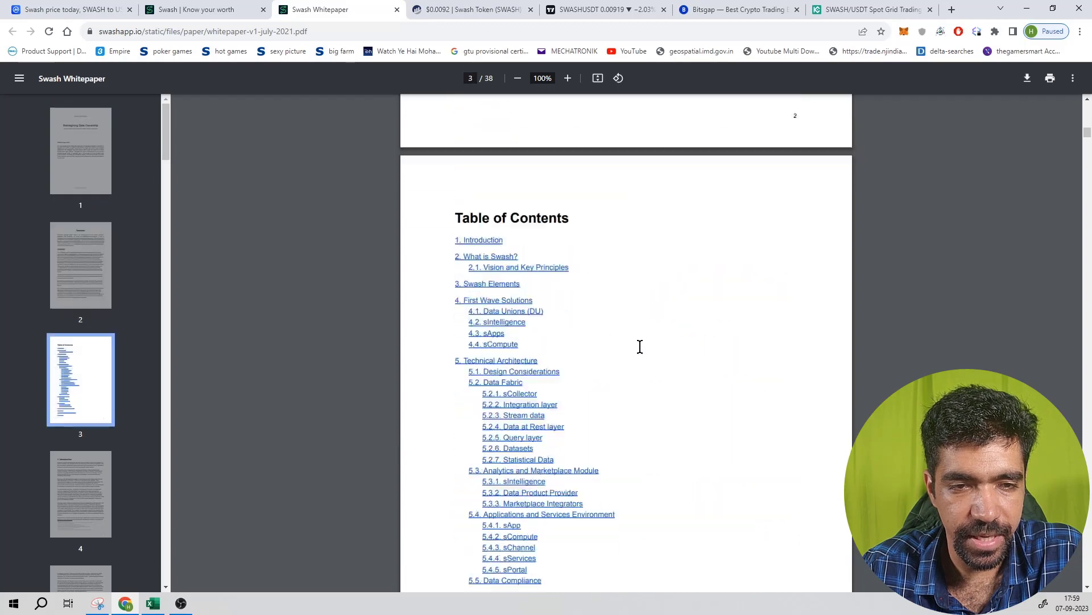
pyautogui.scroll(-20, 639, 344)
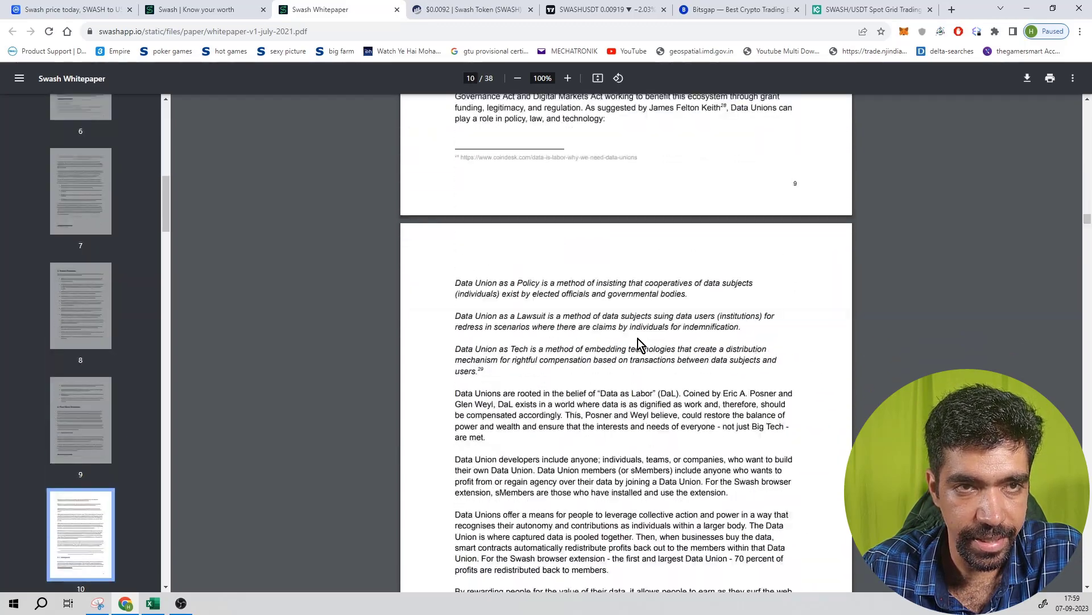
pyautogui.scroll(-15, 638, 341)
pyautogui.scroll(20, 637, 333)
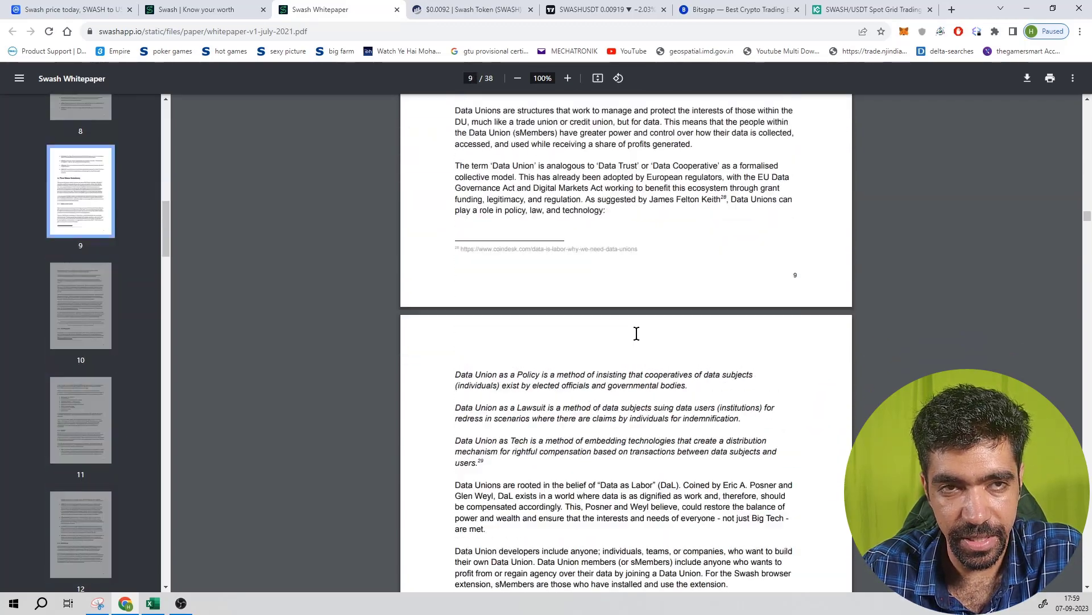
pyautogui.scroll(18, 636, 334)
pyautogui.scroll(20, 591, 274)
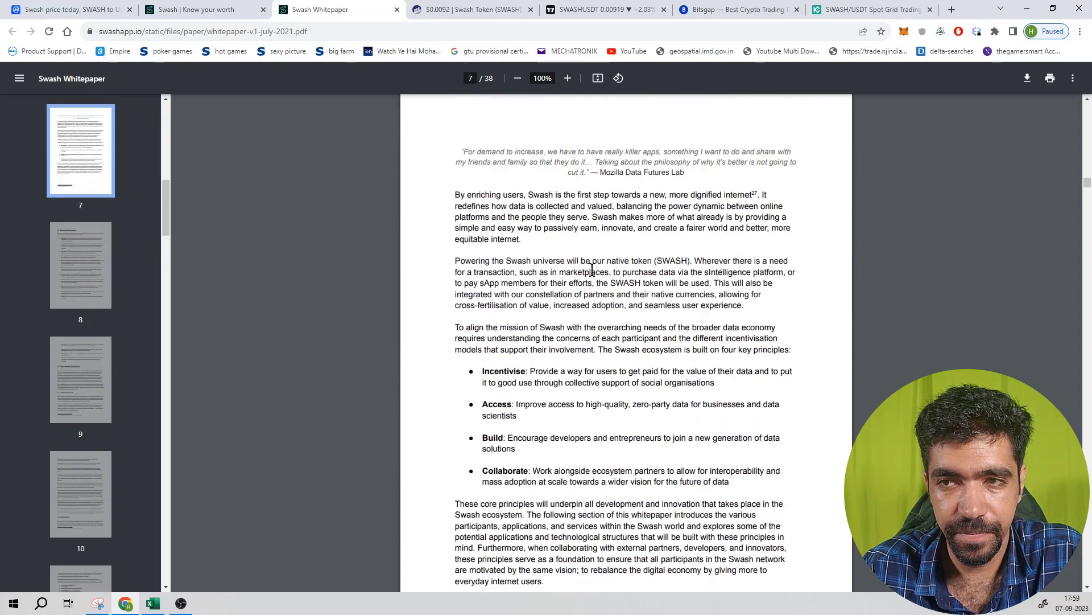
# - Close the whitepaper and Etherscan tabs and set CoinMarketCap's Swash chart to all-time price
pyautogui.click(397, 9)
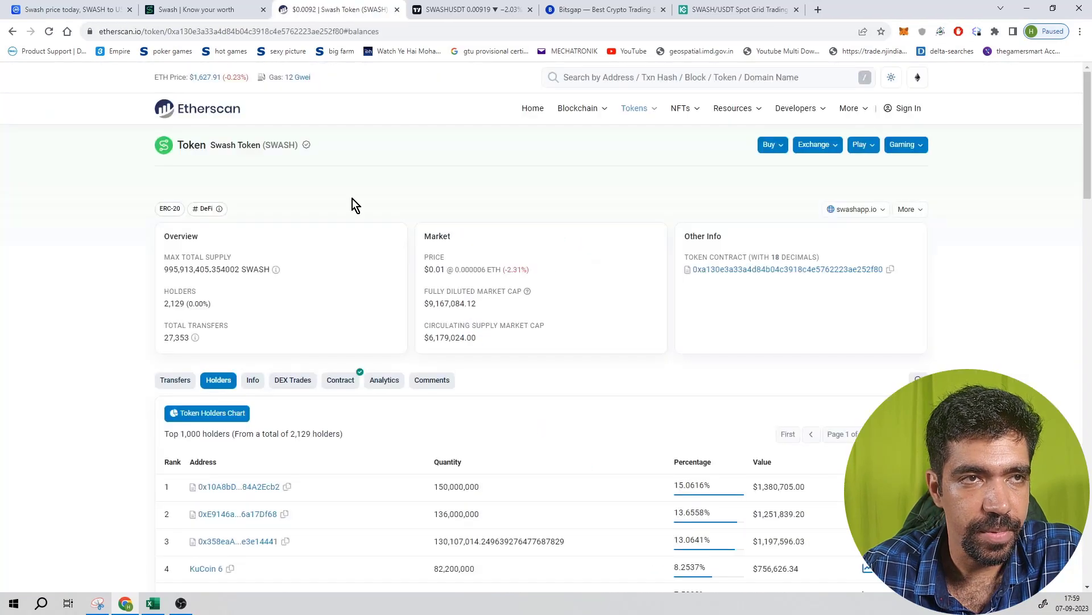
pyautogui.click(403, 10)
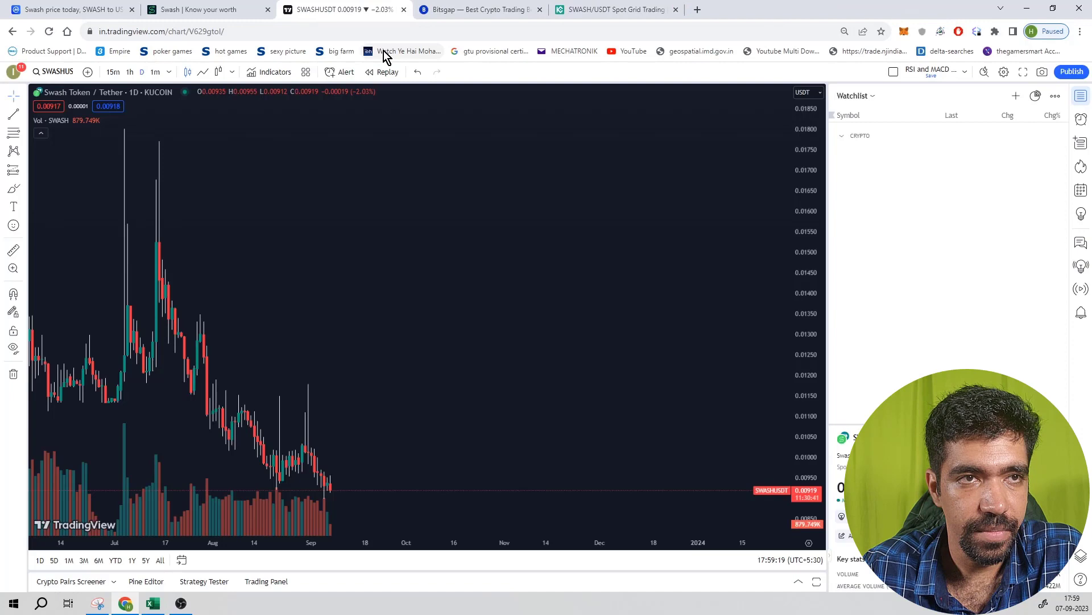
pyautogui.click(74, 9)
pyautogui.scroll(2, 540, 218)
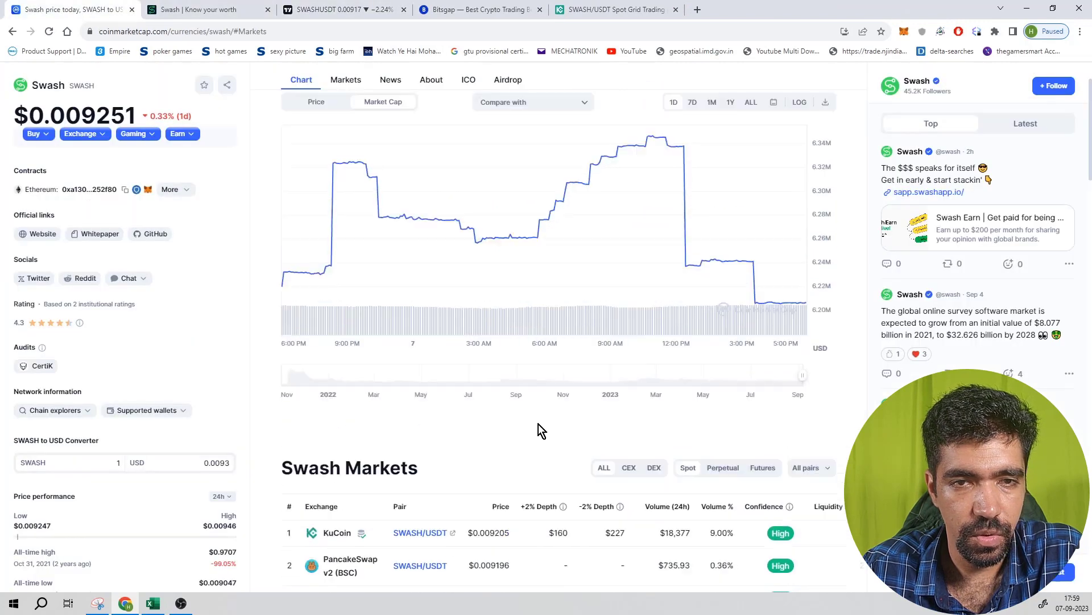
pyautogui.click(317, 189)
pyautogui.click(746, 190)
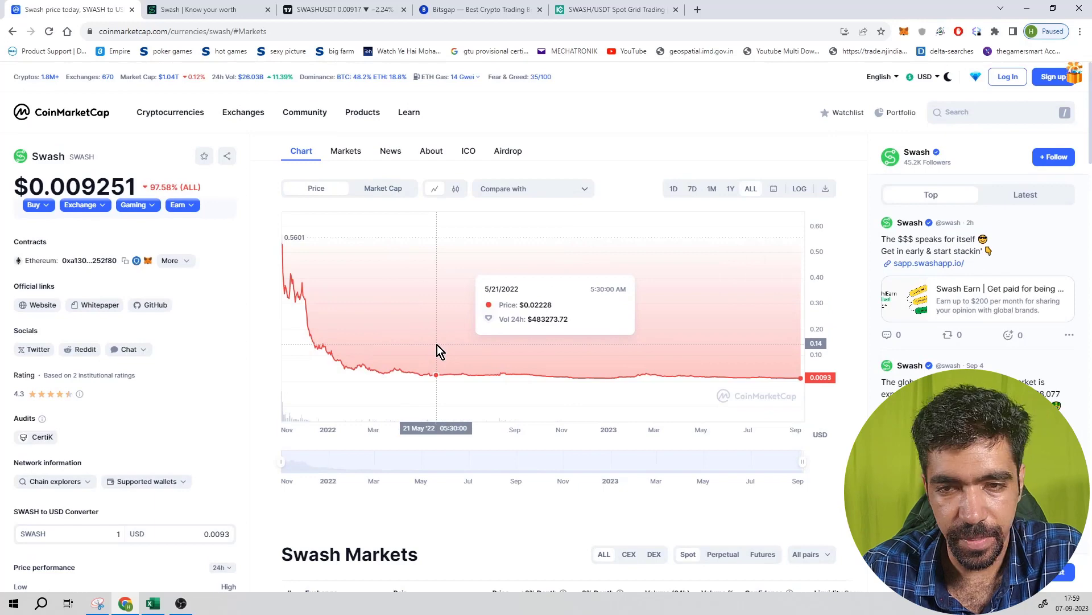
# - Add a horizontal support line on the SWASHUSDT chart at 0.00750
pyautogui.click(340, 9)
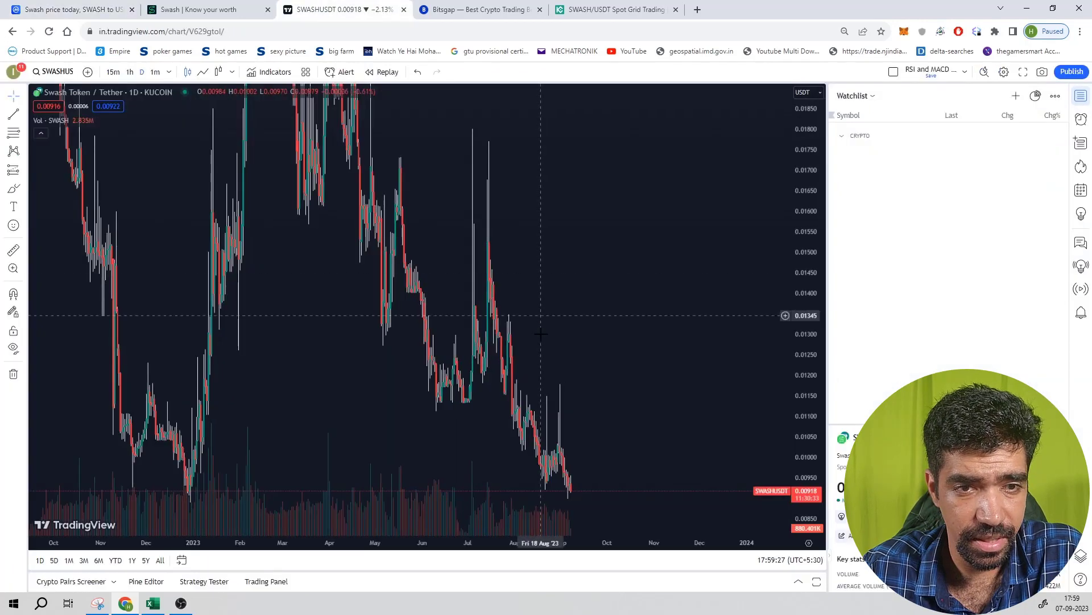
pyautogui.scroll(-5, 540, 315)
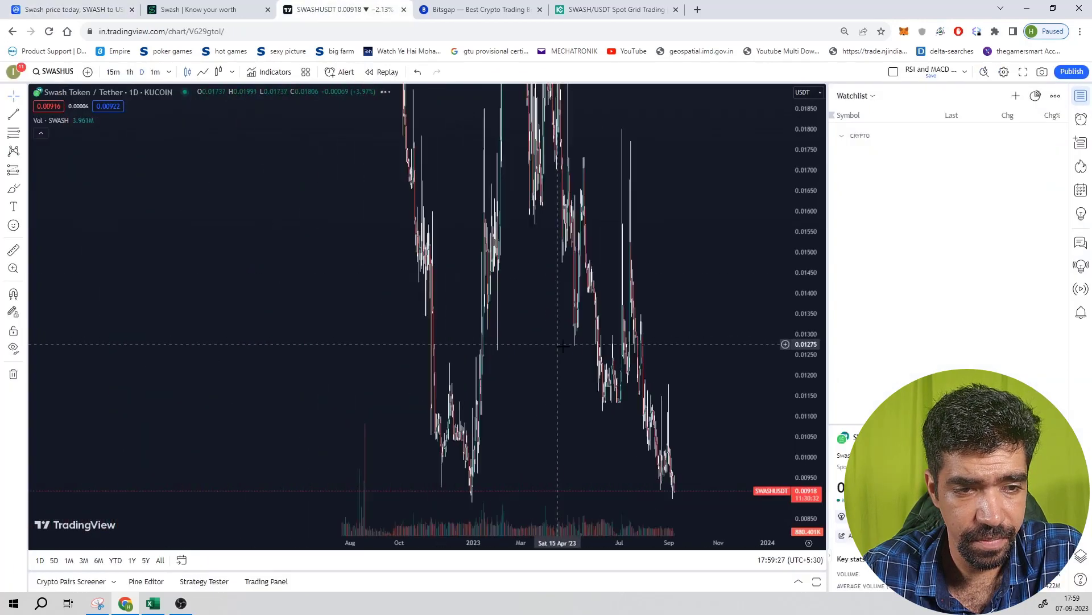
pyautogui.scroll(4, 535, 385)
pyautogui.click(531, 394)
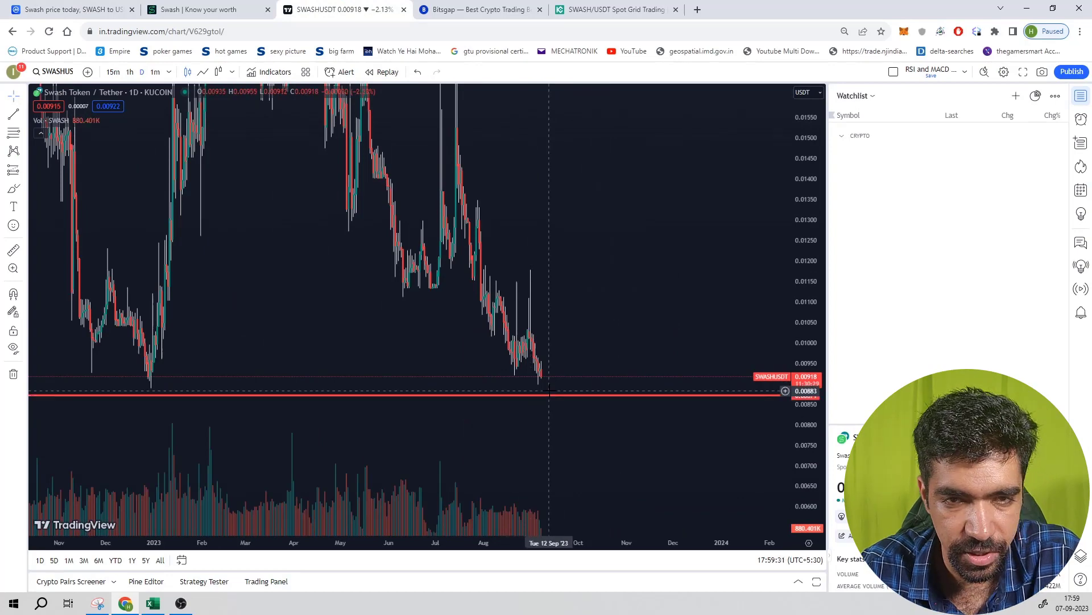
pyautogui.click(660, 98)
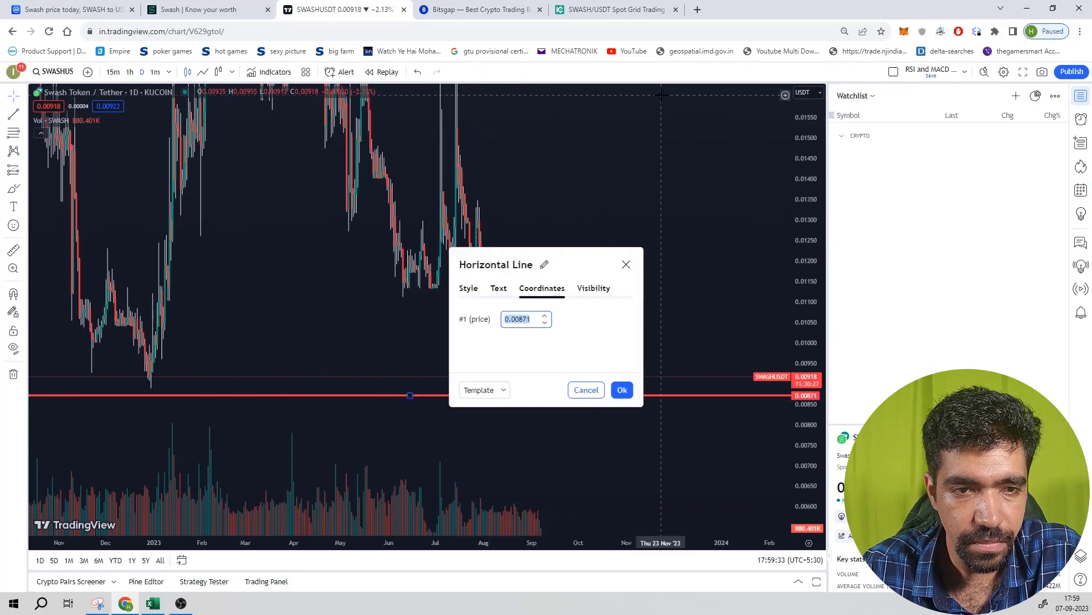
pyautogui.write('750')
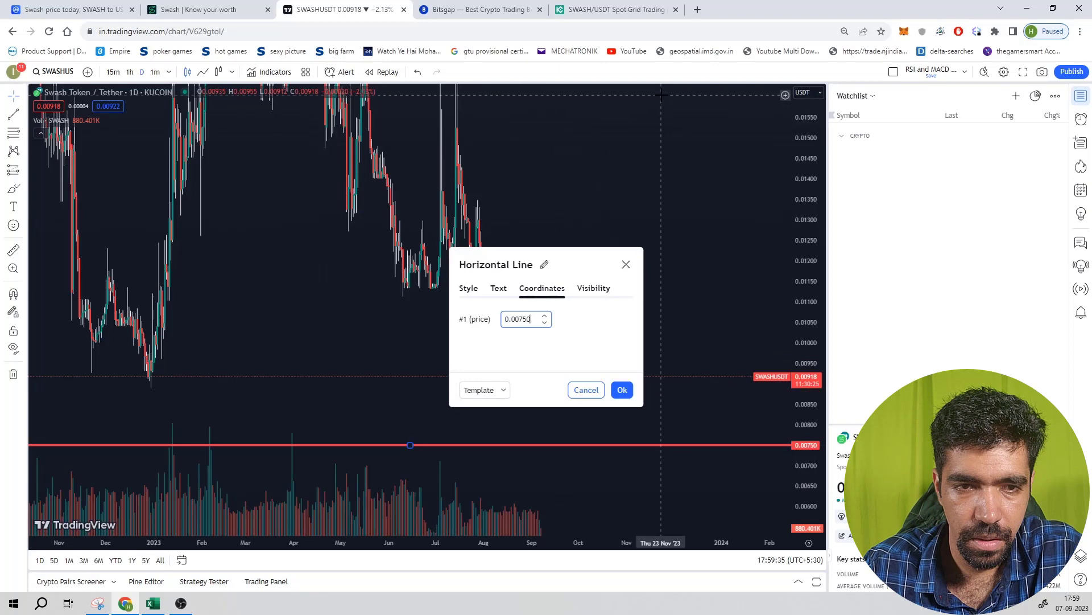
pyautogui.press('Return')
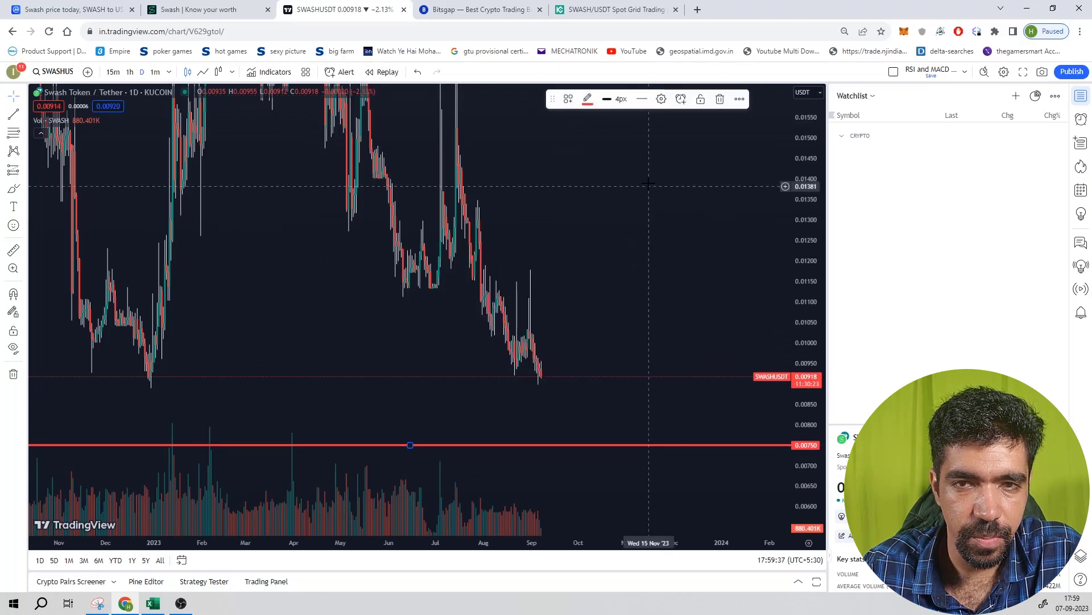
# - Add a horizontal resistance line at 0.01490
pyautogui.click(650, 143)
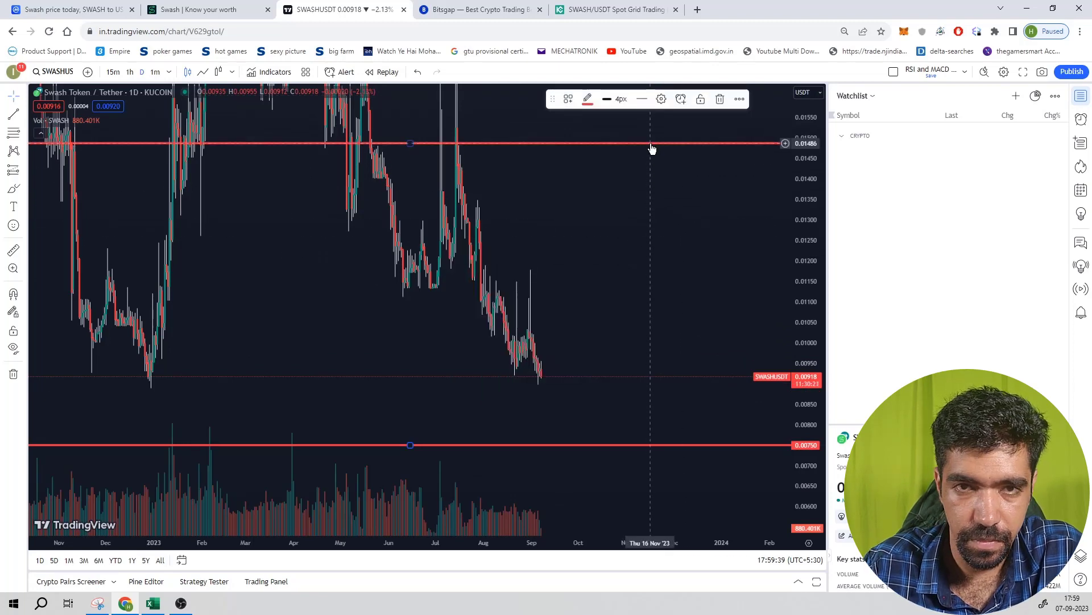
pyautogui.click(660, 99)
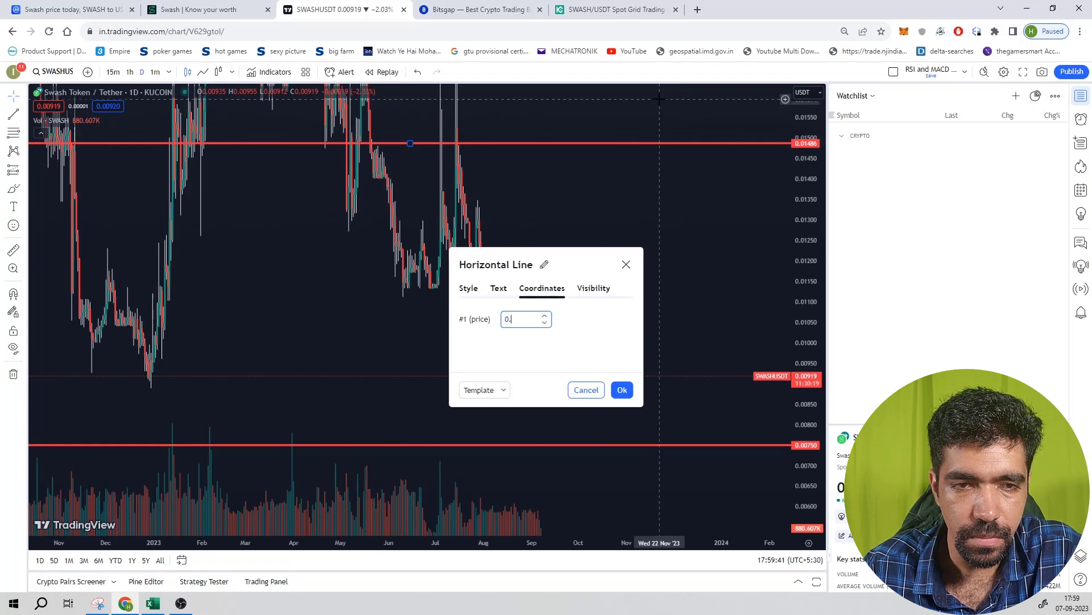
pyautogui.write('0.0149')
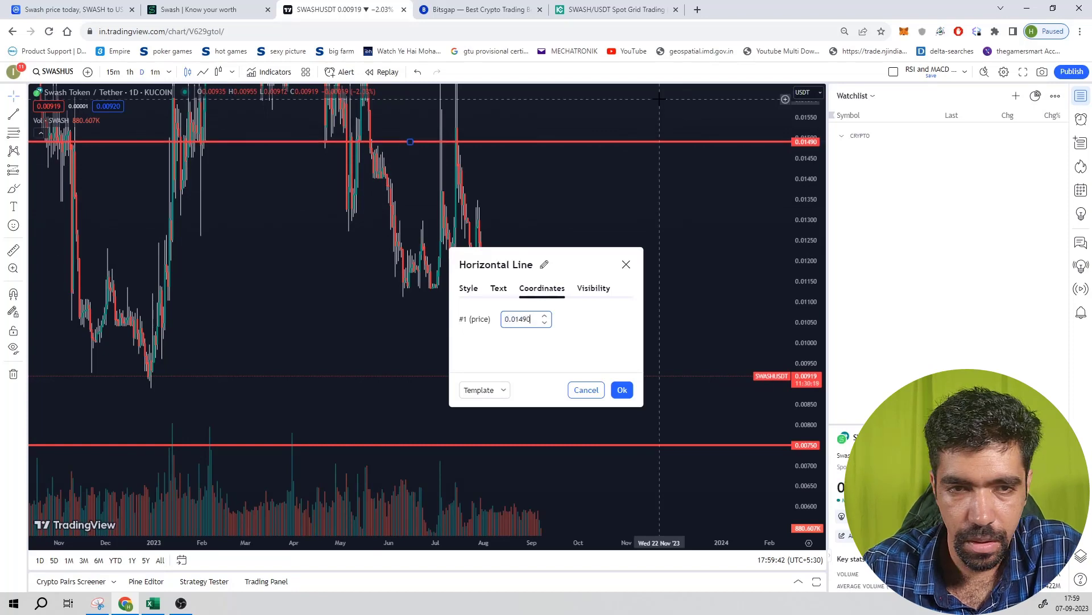
pyautogui.click(622, 389)
pyautogui.scroll(3, 620, 371)
pyautogui.click(620, 371)
pyautogui.scroll(-5, 541, 369)
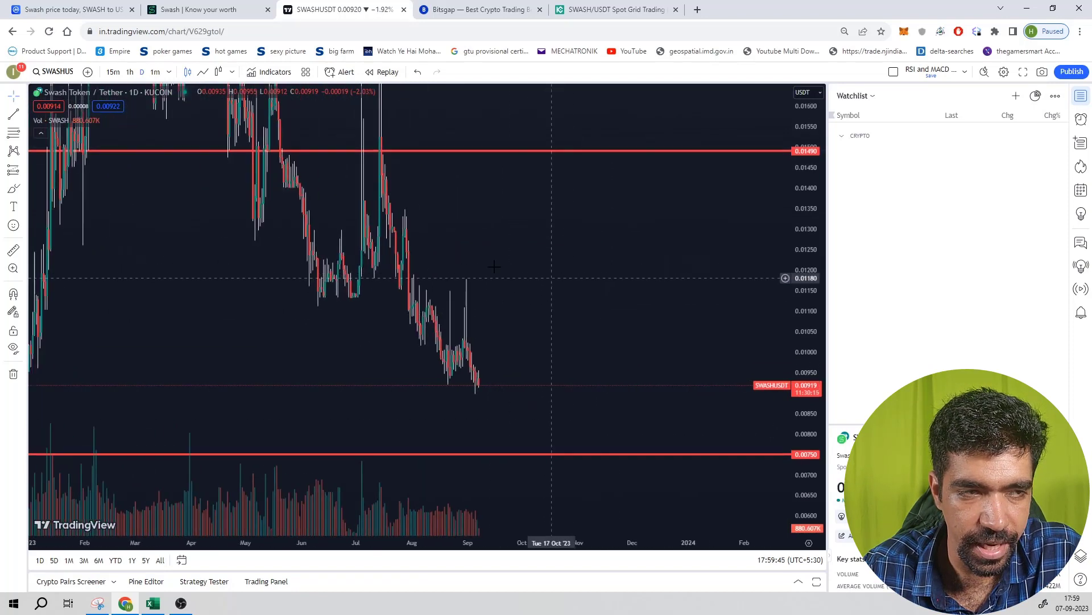
# - Place a long position with target at the 0.01490 line and stop at 0.00750
pyautogui.click(498, 386)
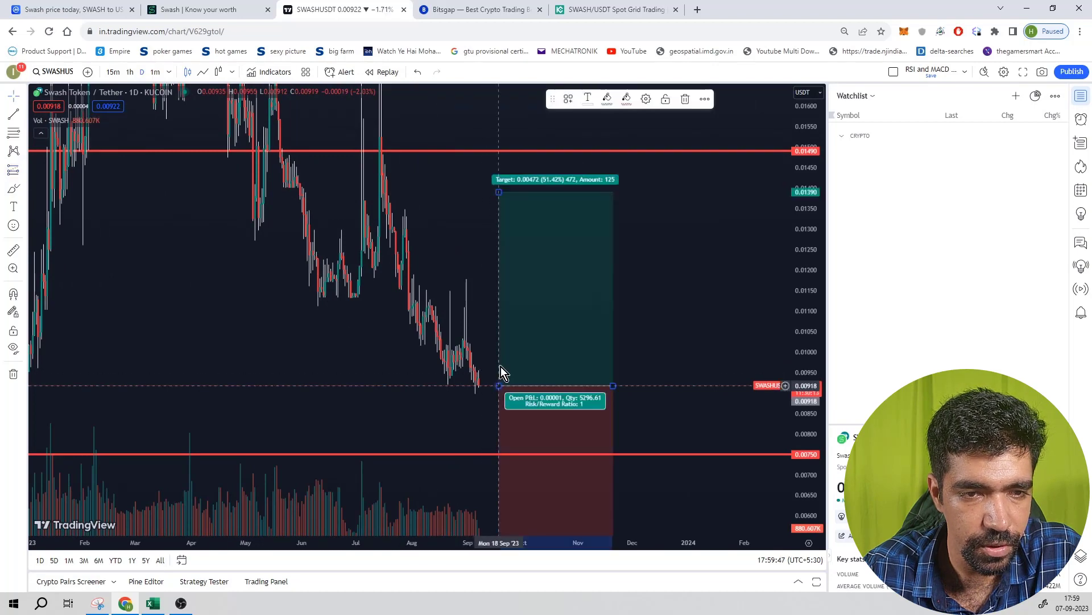
pyautogui.moveTo(500, 188); pyautogui.dragTo(509, 151)
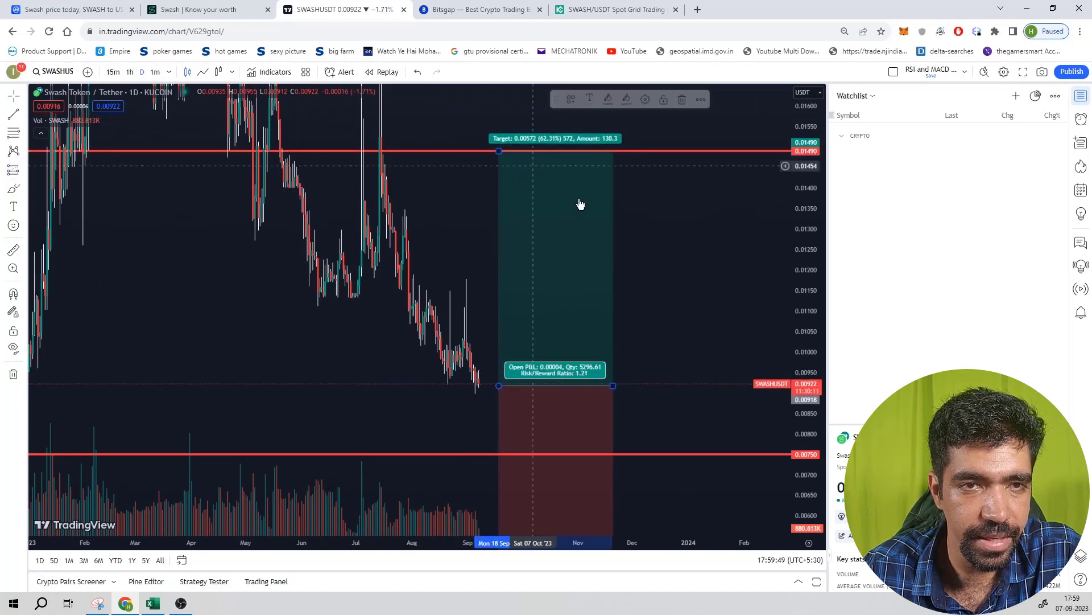
pyautogui.moveTo(668, 248); pyautogui.dragTo(669, 154)
pyautogui.moveTo(502, 484); pyautogui.dragTo(525, 358)
pyautogui.moveTo(376, 165)
pyautogui.mouseDown()
pyautogui.moveTo(529, 165)
pyautogui.moveTo(504, 256)
pyautogui.mouseUp()
pyautogui.scroll(-3, 504, 256)
# - Start a new Bitsgap GRID bot and set its investment to 100 USDT
pyautogui.click(471, 10)
pyautogui.click(746, 81)
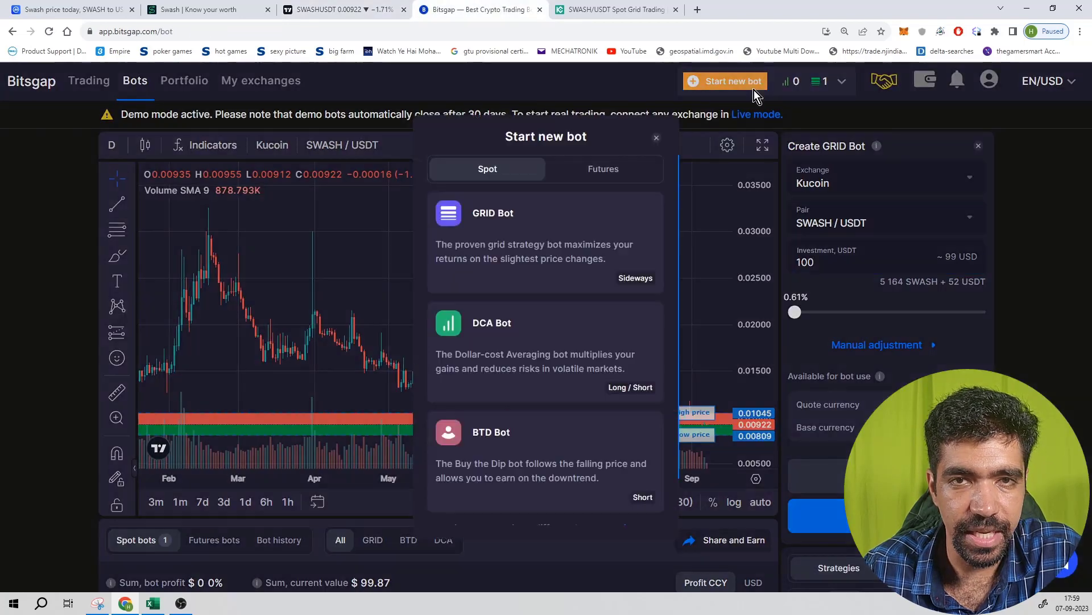
pyautogui.click(527, 260)
pyautogui.click(979, 312)
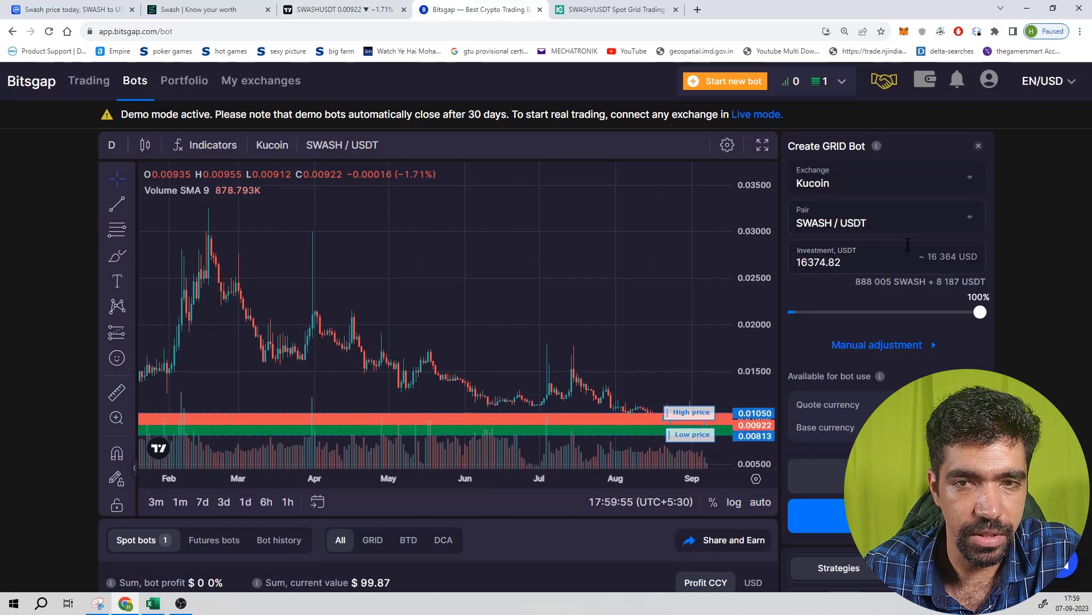
pyautogui.doubleClick(855, 266)
pyautogui.write('100')
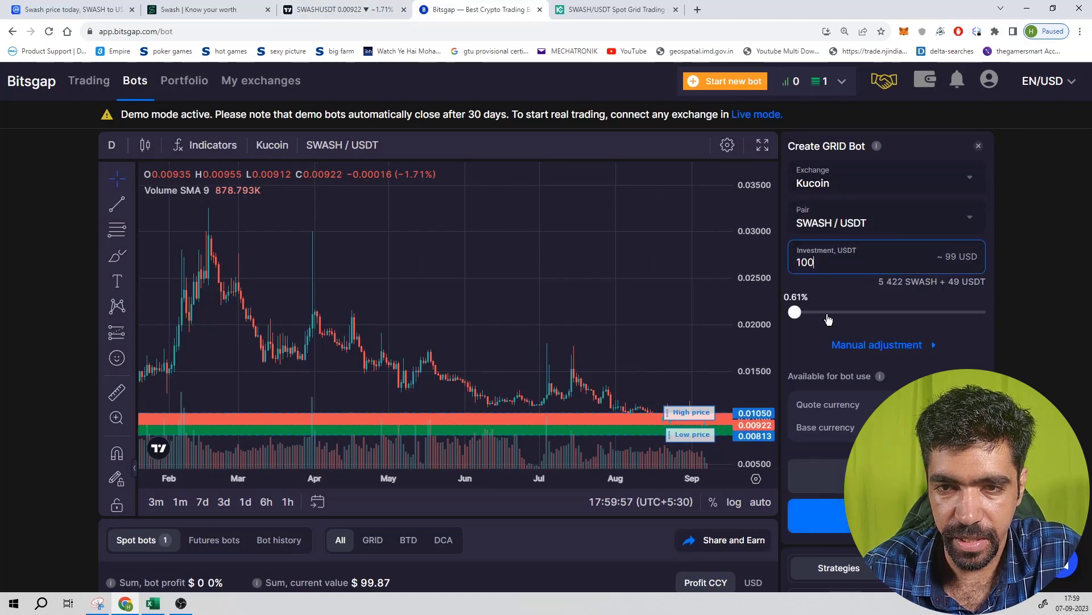
# - Set the manual price range to 0.0075–0.0149 and turn off Trailing Up
pyautogui.click(846, 350)
pyautogui.doubleClick(816, 387)
pyautogui.write('0.0')
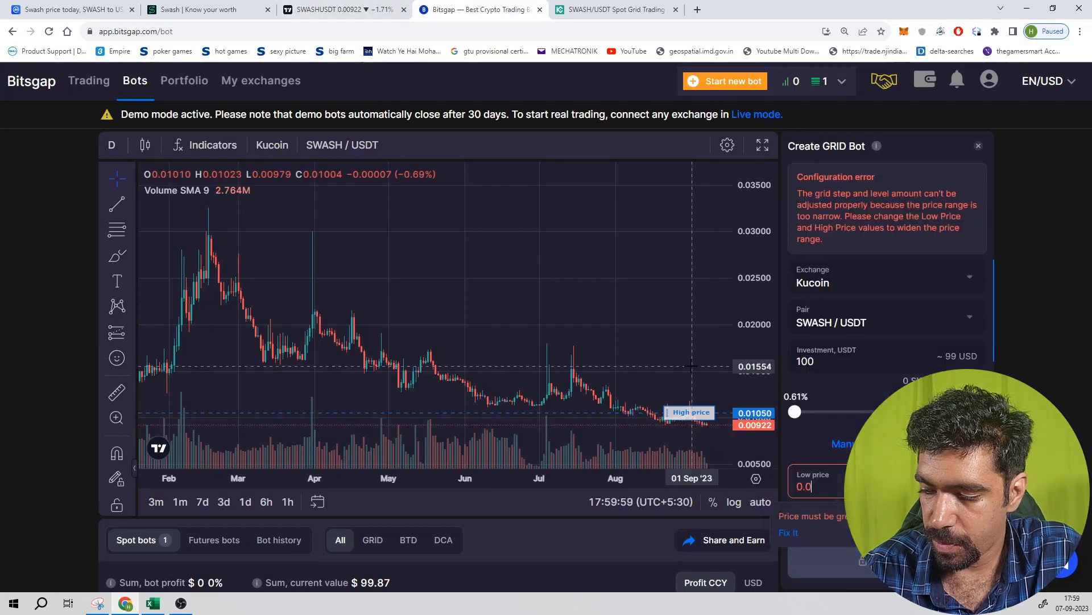
pyautogui.write('0075')
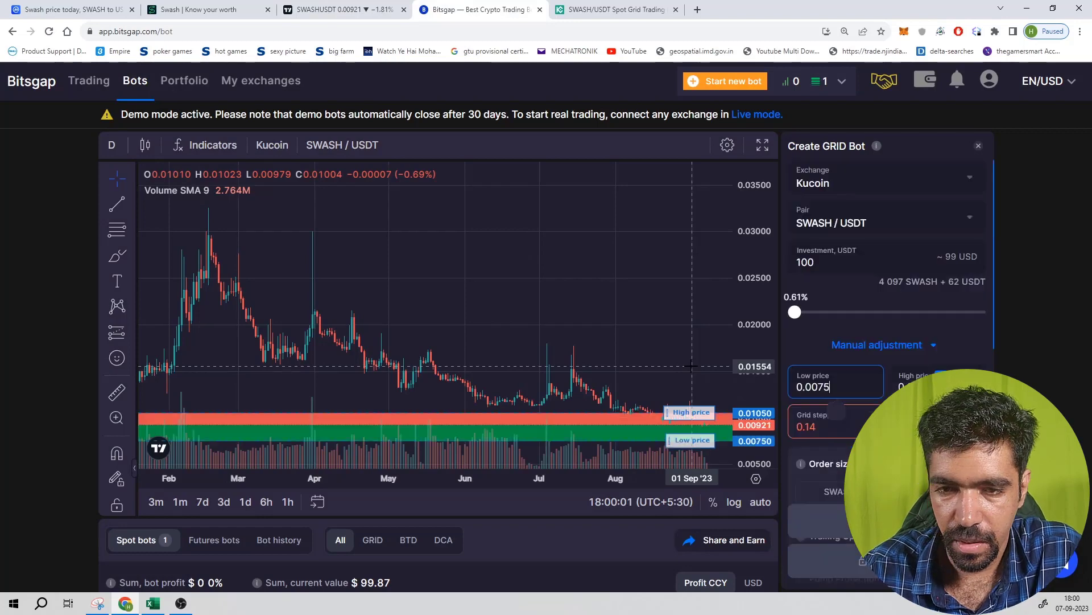
pyautogui.press('Tab')
pyautogui.click(364, 8)
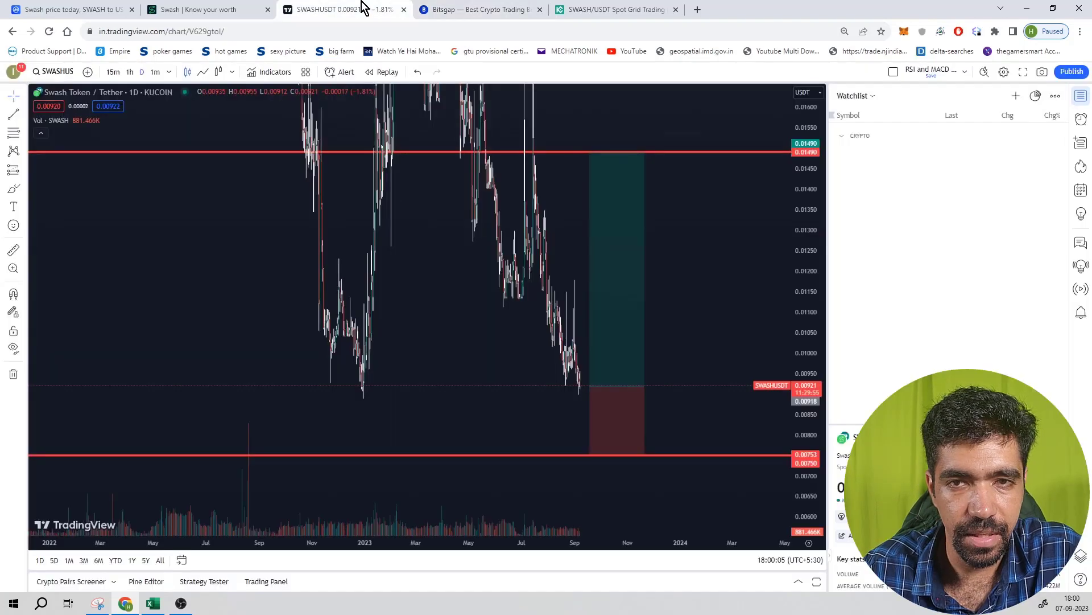
pyautogui.click(478, 9)
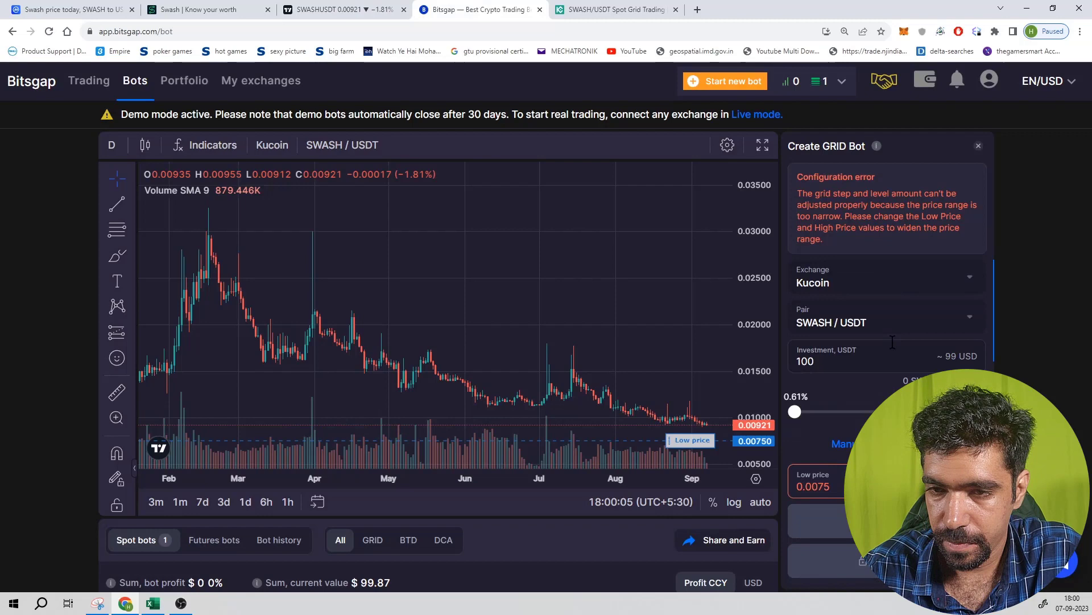
pyautogui.write('149')
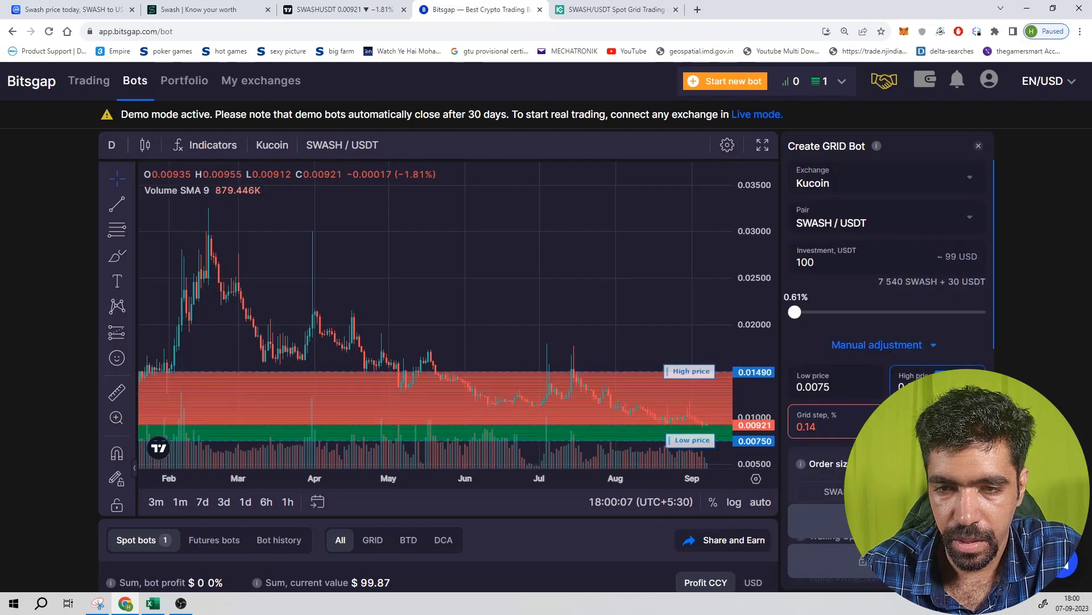
pyautogui.scroll(-3, 836, 345)
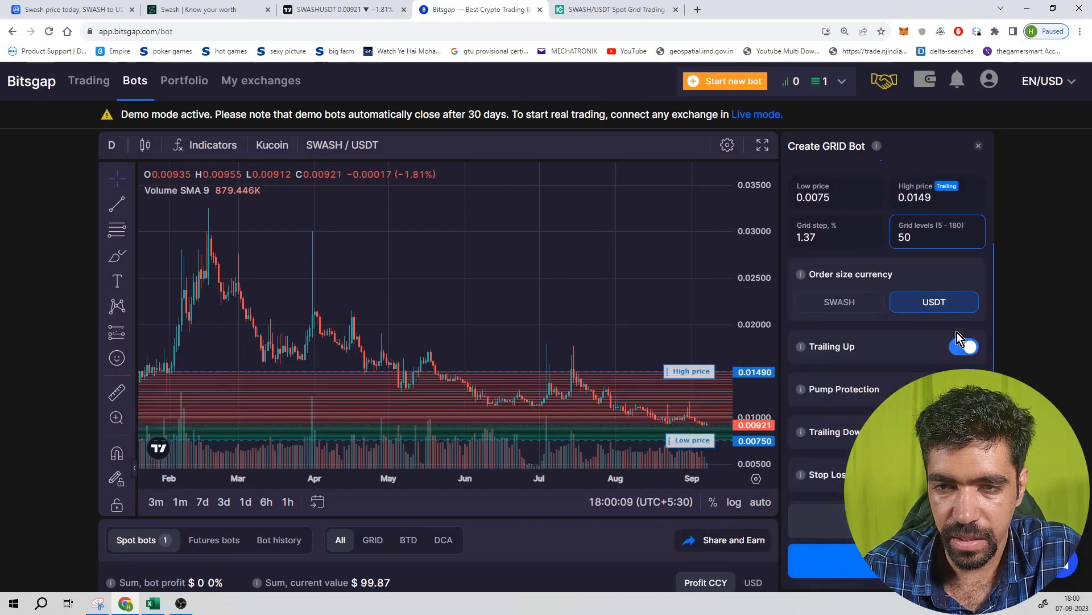
pyautogui.click(836, 346)
pyautogui.scroll(-2, 836, 345)
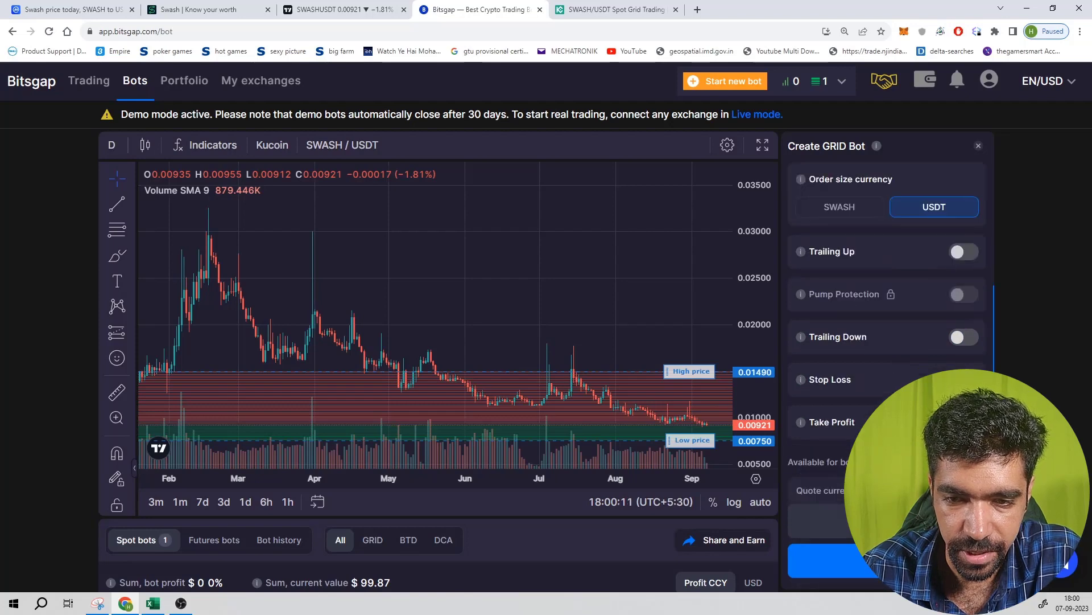
# - Run the backtest, review its 4.02% 30-day result, then start the SWASH/USDT grid bot
pyautogui.click(808, 560)
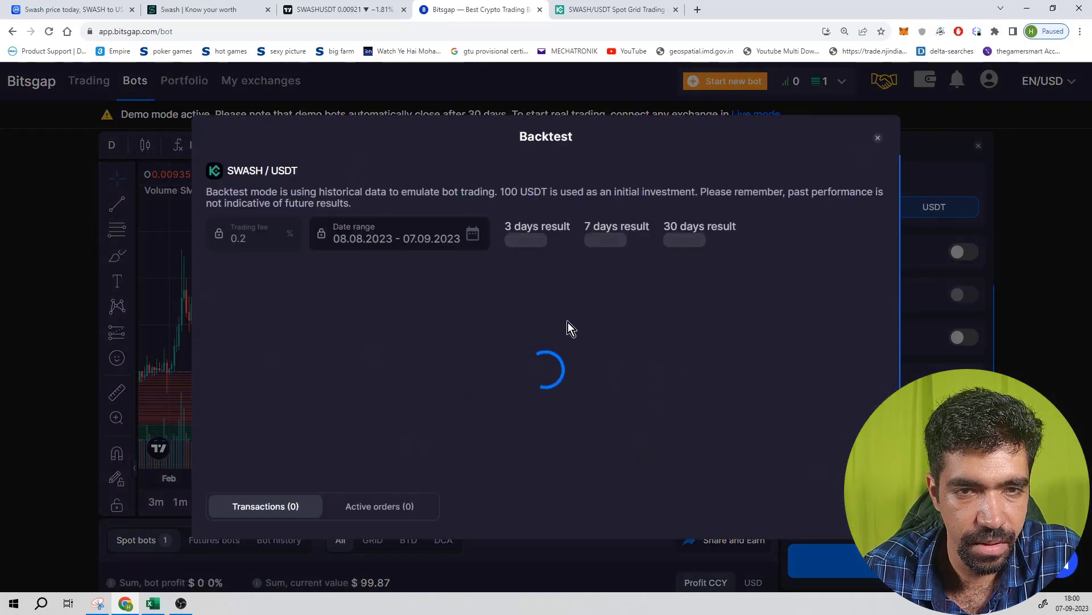
pyautogui.scroll(-3, 732, 392)
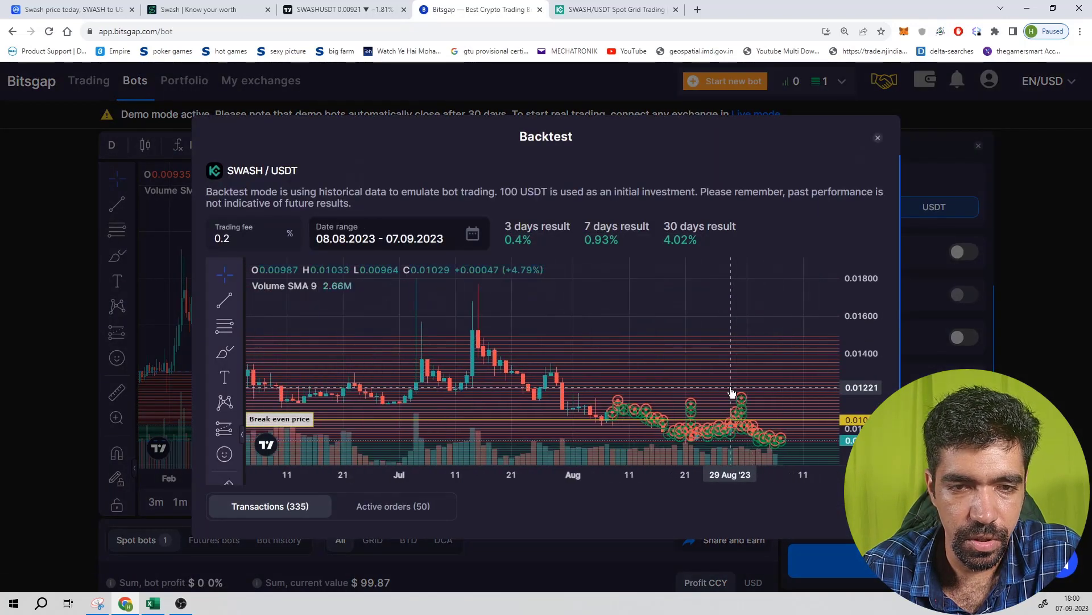
pyautogui.scroll(2, 732, 393)
pyautogui.scroll(-3, 731, 391)
pyautogui.click(877, 140)
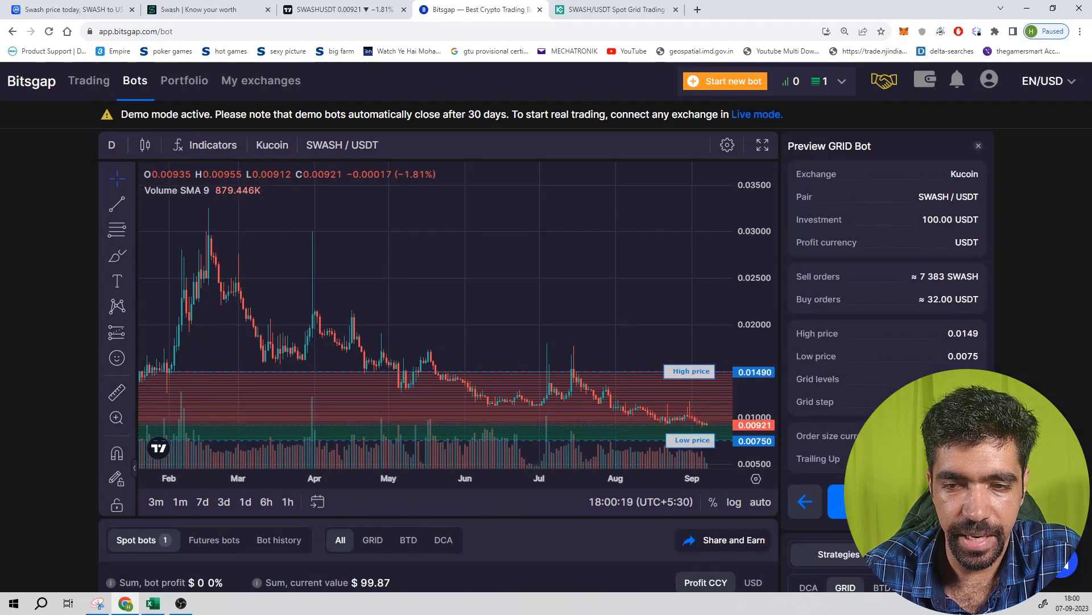
pyautogui.click(836, 501)
# - Open KuCoin's Spot Grid page filtered to SWASH and cross-check the TradingView support and resistance levels
pyautogui.click(599, 9)
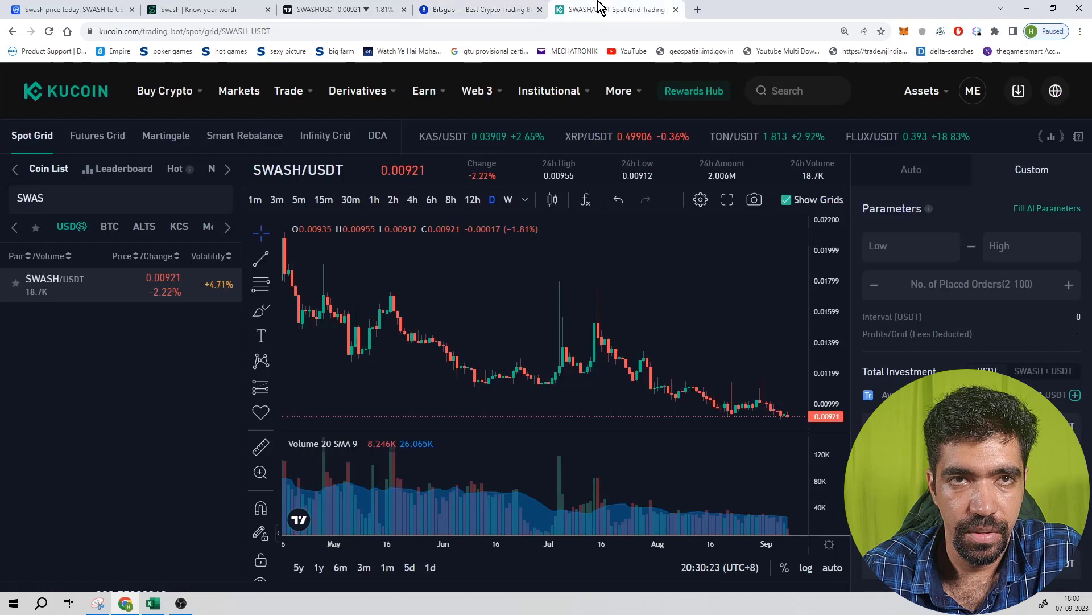
pyautogui.moveTo(288, 91)
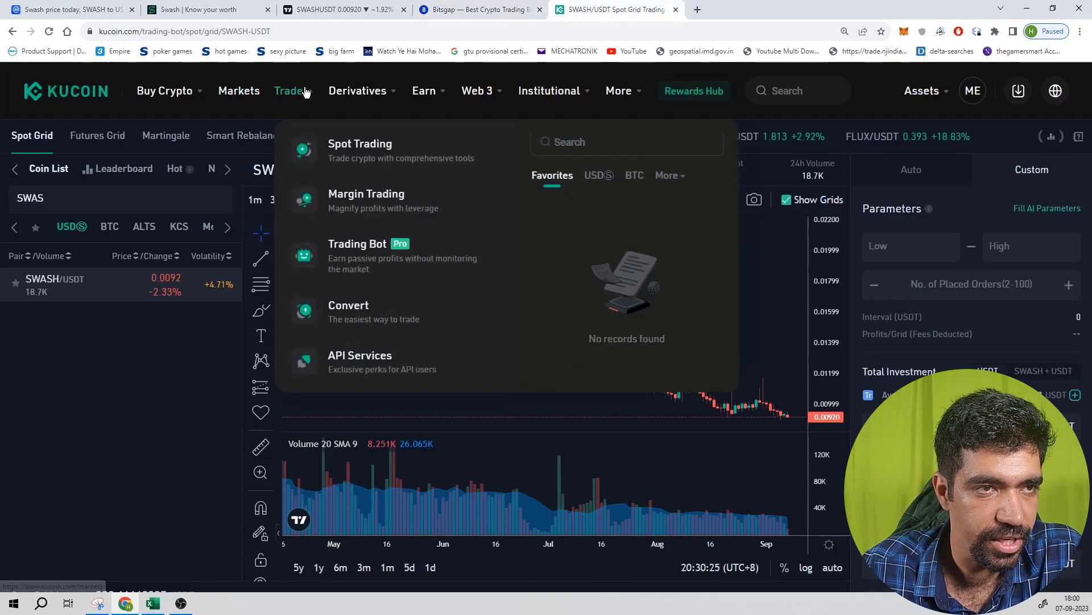
pyautogui.doubleClick(23, 201)
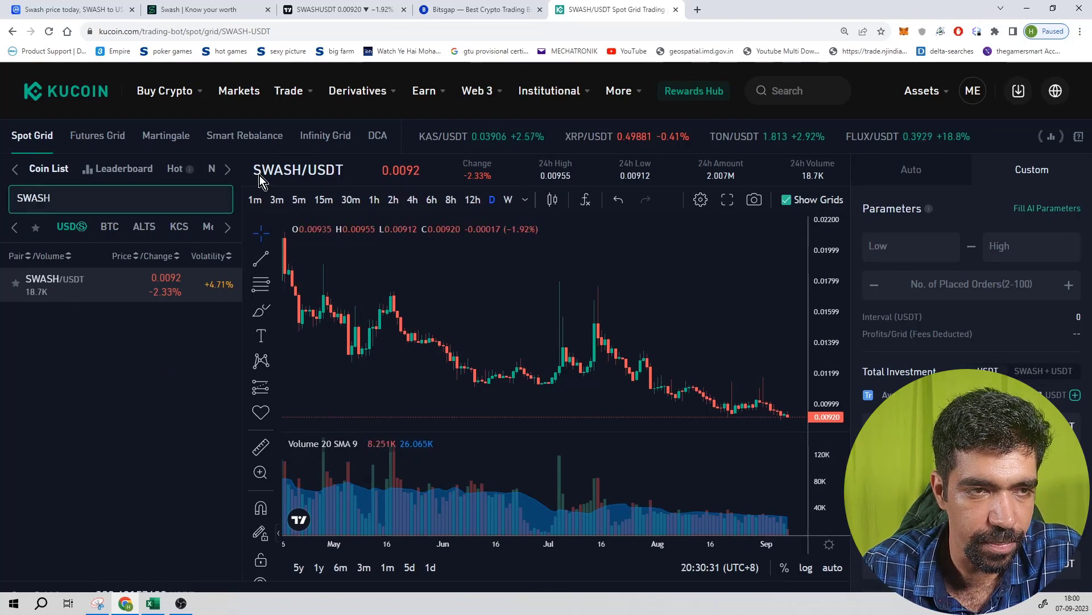
pyautogui.click(363, 8)
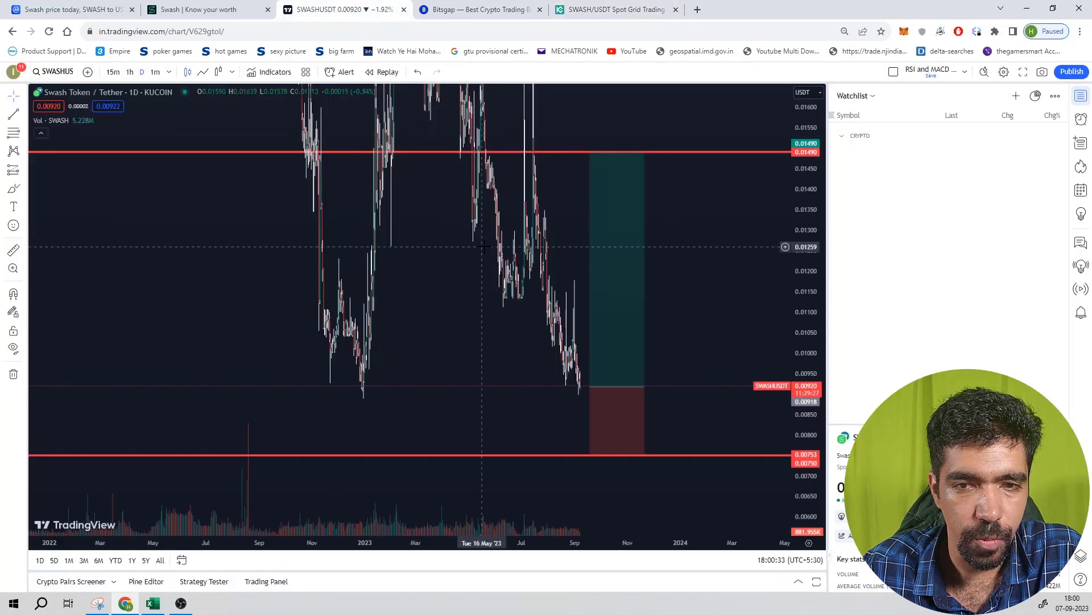
# - Enter grid range 0.0075–0.0149 with 50 orders, giving a 0.00014 interval and 0.62%–1.54% profit per grid
pyautogui.click(629, 8)
pyautogui.click(876, 239)
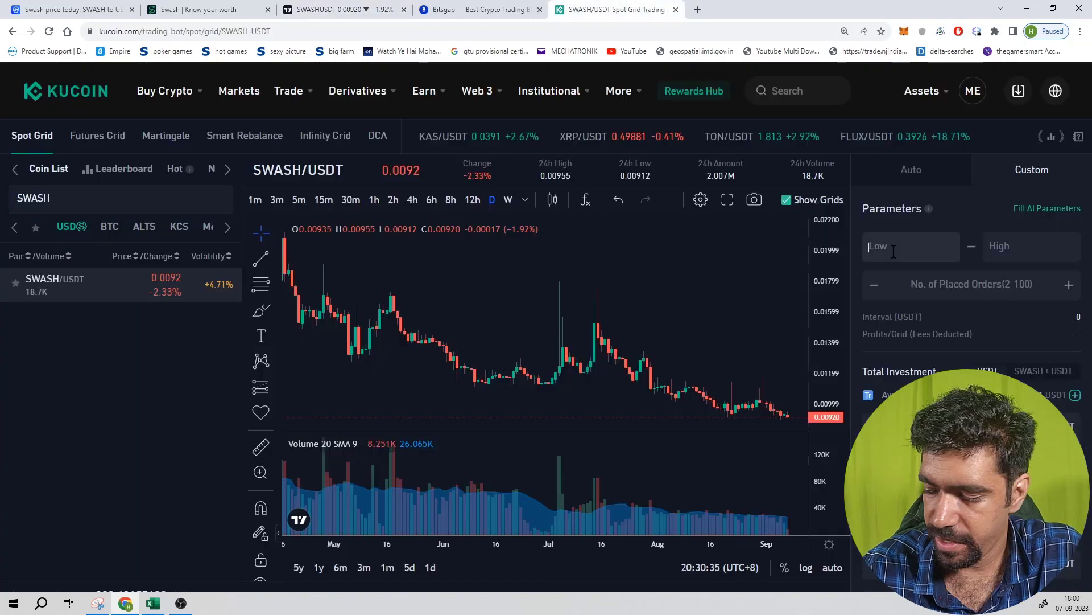
pyautogui.write('0.0075')
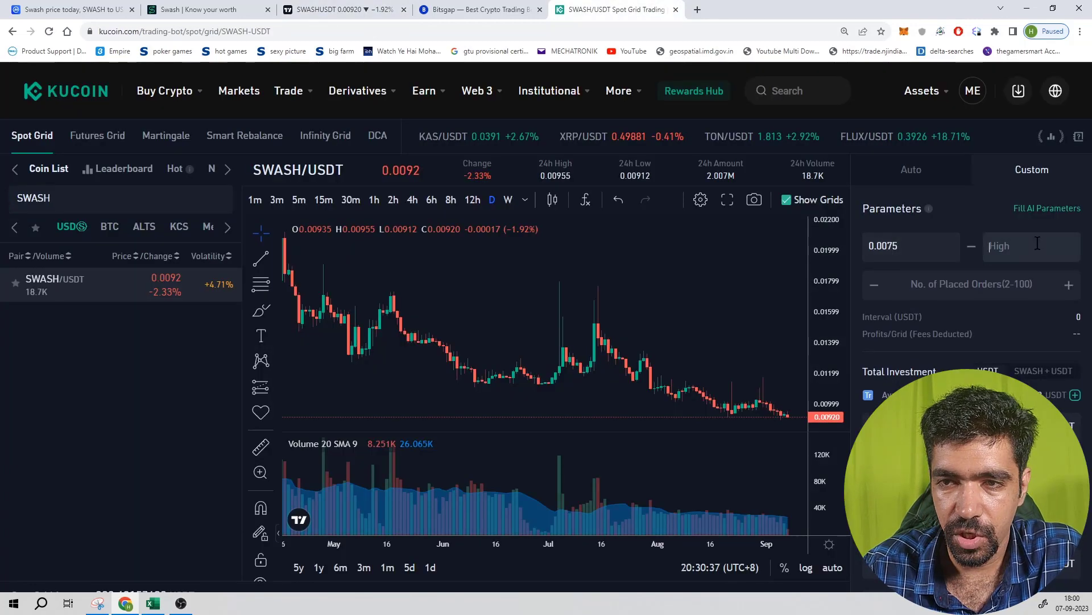
pyautogui.write('0.0149')
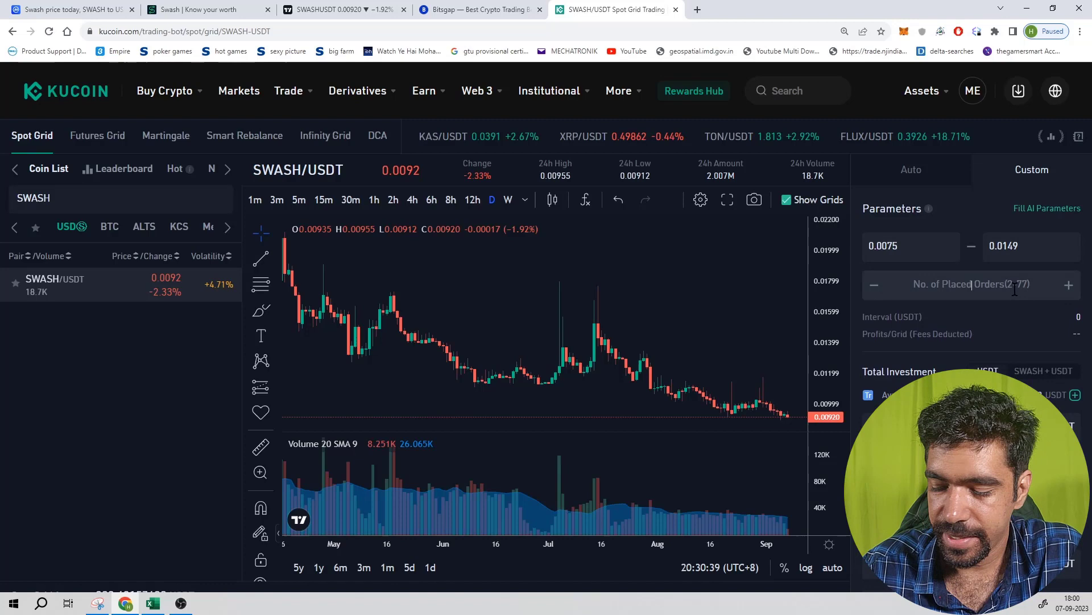
pyautogui.write('50')
pyautogui.scroll(-3, 947, 315)
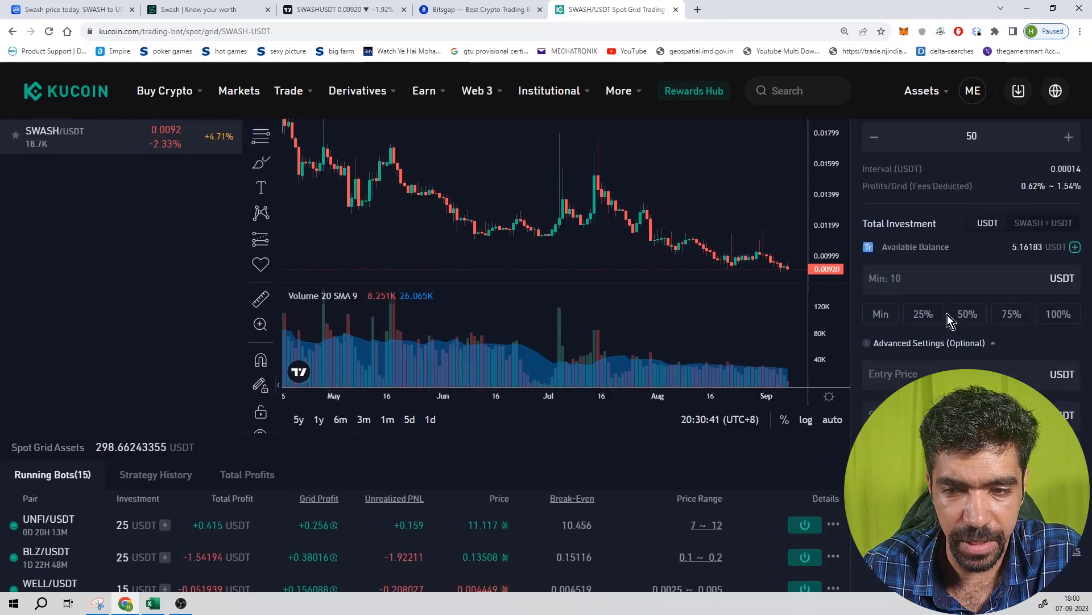
pyautogui.click(912, 340)
pyautogui.click(928, 371)
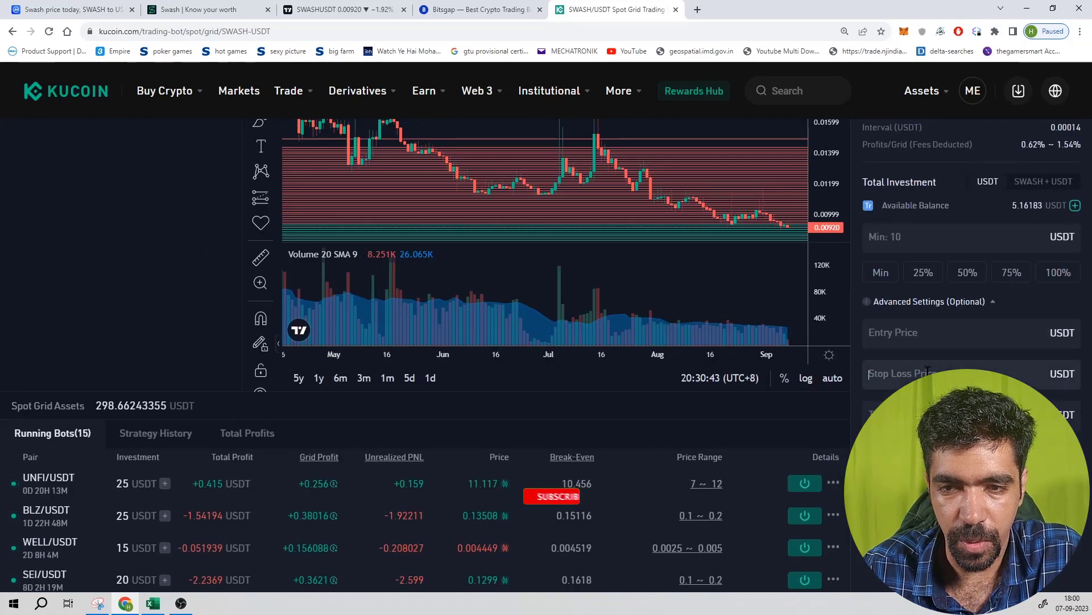
pyautogui.scroll(3, 941, 367)
pyautogui.hotkey('shift', 'Tab')
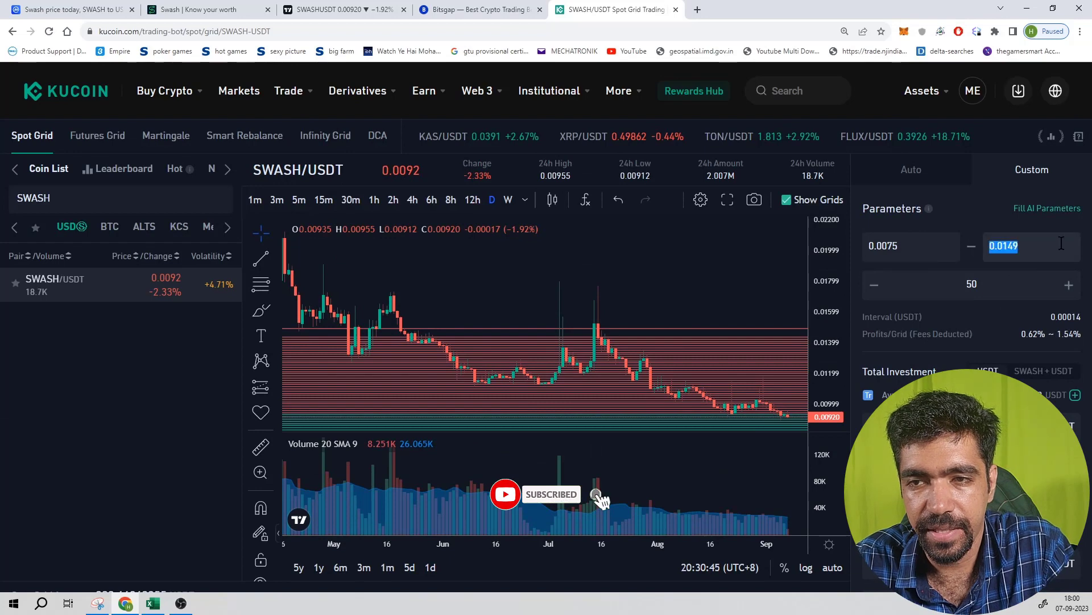
pyautogui.scroll(-2, 942, 367)
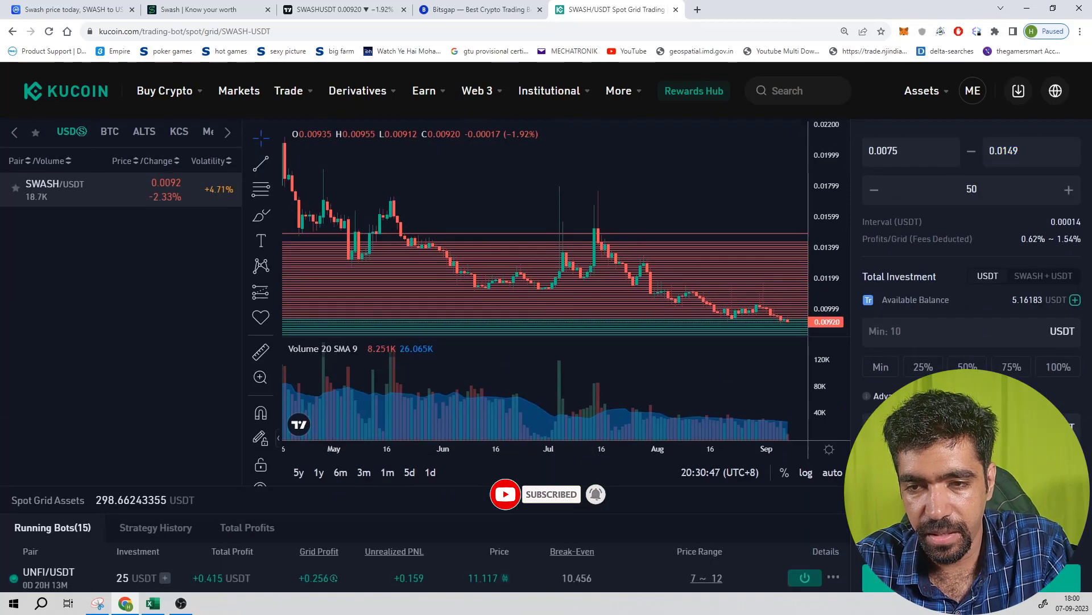
pyautogui.scroll(2, 890, 308)
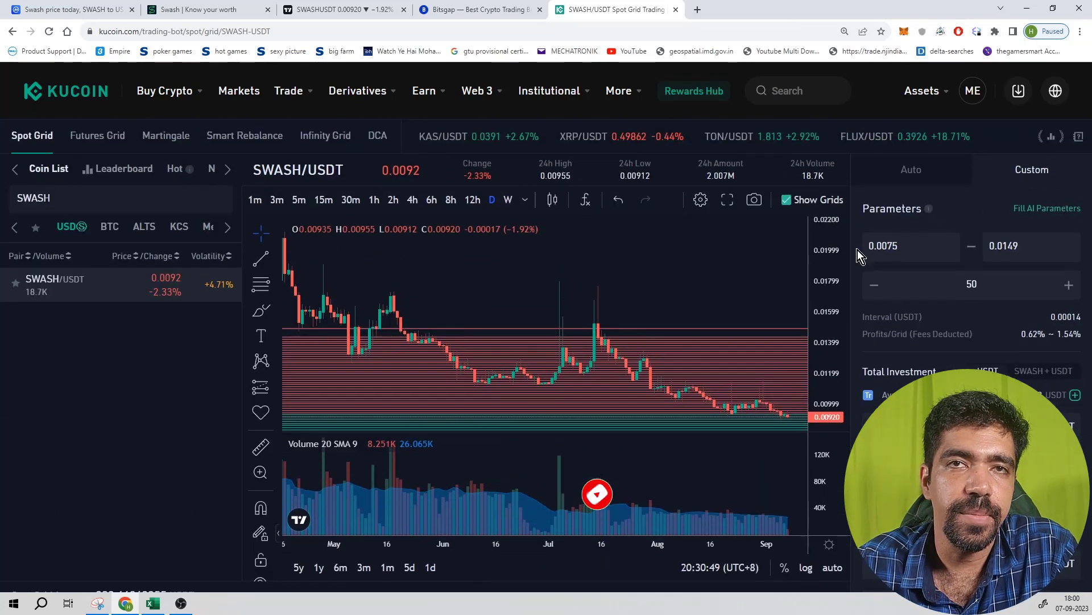